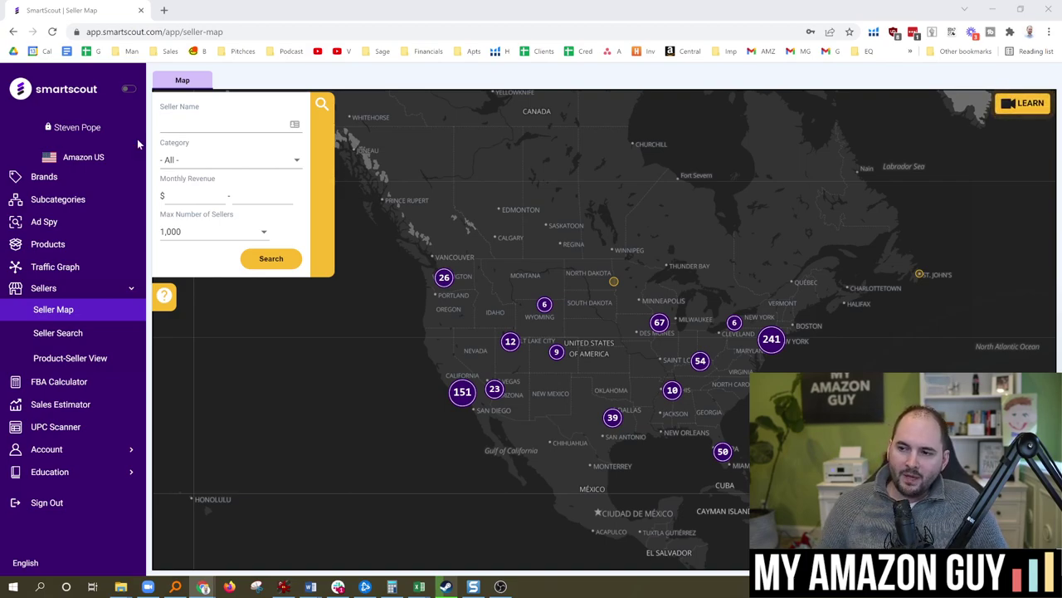
# - Zoom the seller map into the New York cluster and open the details of the seller stores123
pyautogui.click(390, 81)
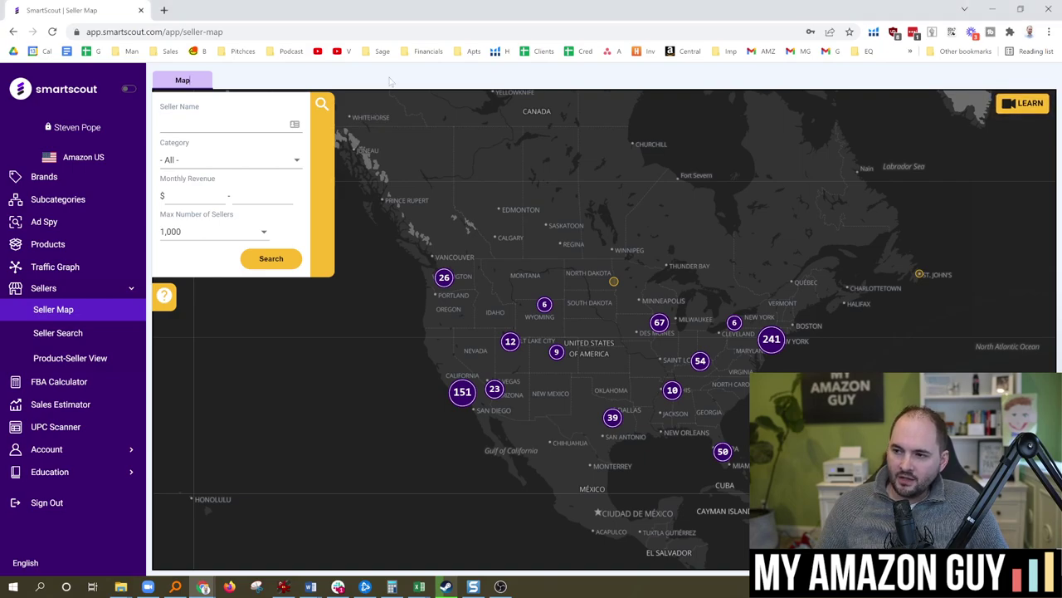
pyautogui.click(771, 343)
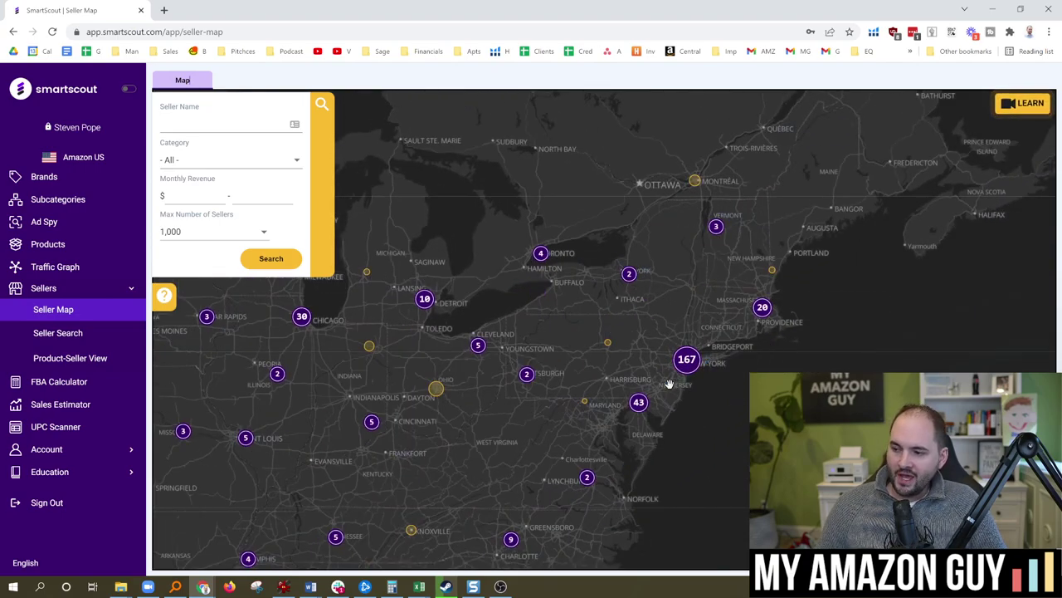
pyautogui.click(688, 371)
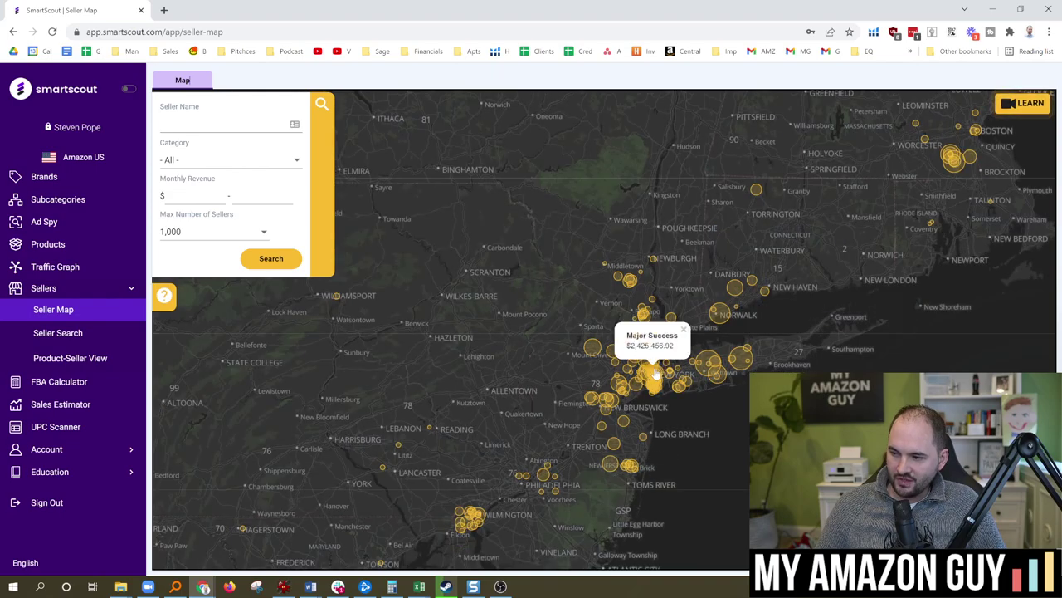
pyautogui.click(655, 378)
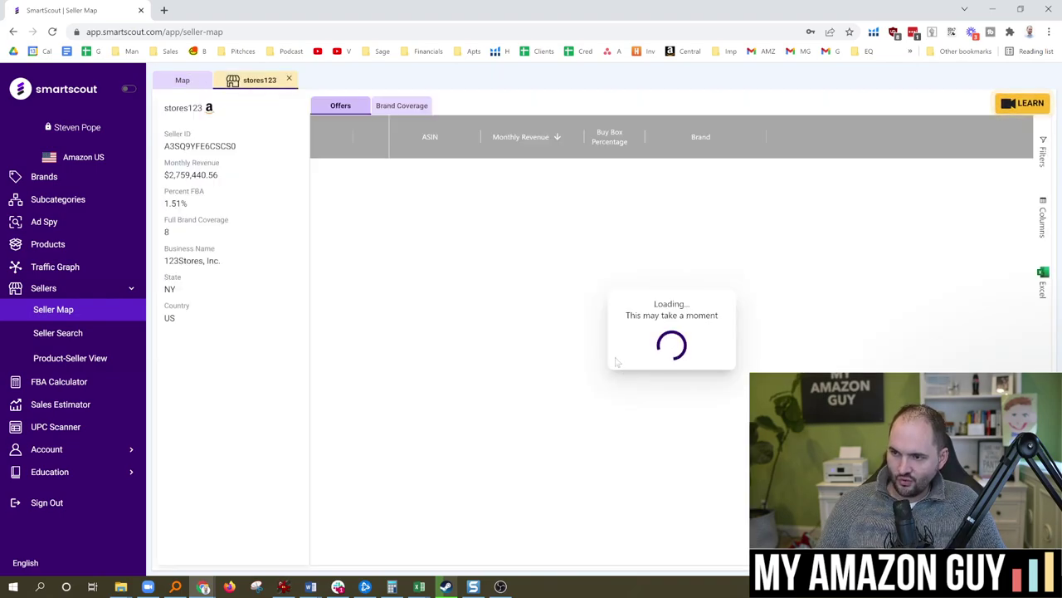
# - Examine the stores123 profile, including its monthly revenue, FBA percentage, full brand coverage and business name
pyautogui.moveTo(219, 175); pyautogui.dragTo(164, 175)
pyautogui.moveTo(212, 203); pyautogui.dragTo(164, 203)
pyautogui.moveTo(193, 245); pyautogui.dragTo(164, 219)
pyautogui.click(207, 248)
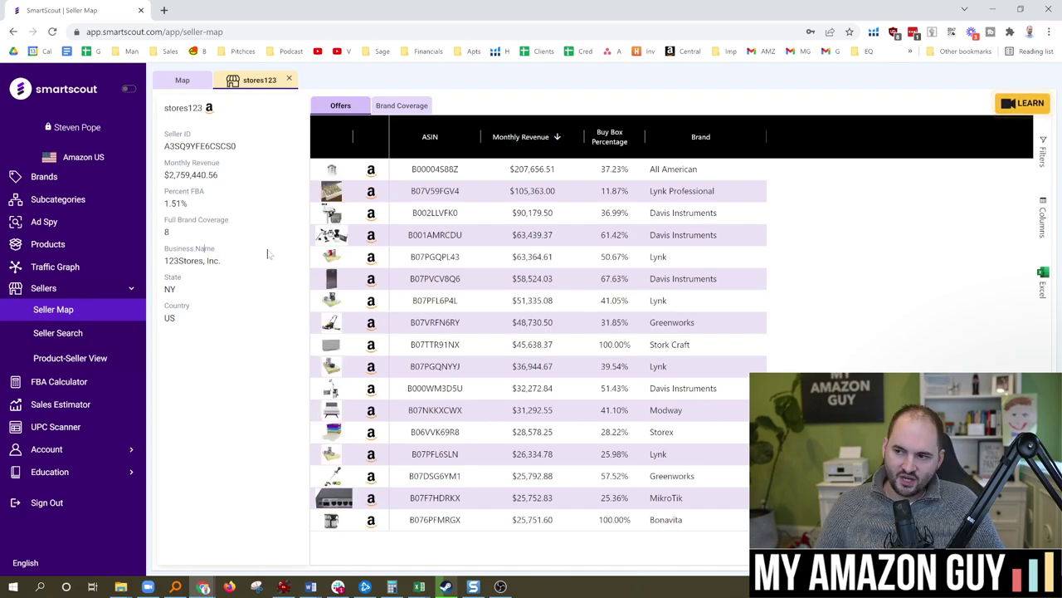
pyautogui.moveTo(219, 260); pyautogui.dragTo(164, 261)
pyautogui.click(218, 298)
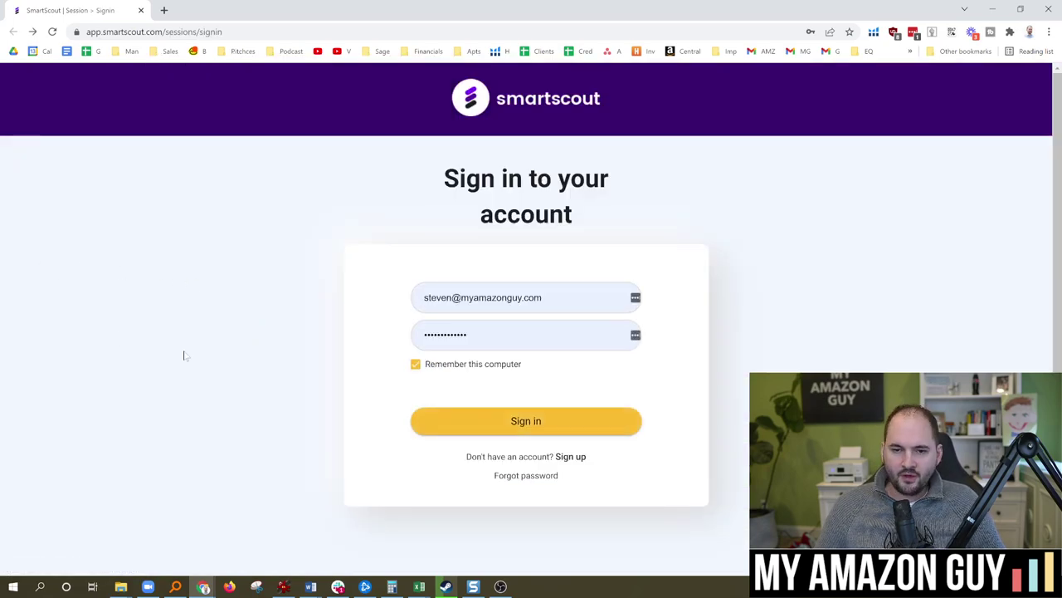
# - Sign in to the account with the prefilled credentials
pyautogui.click(474, 417)
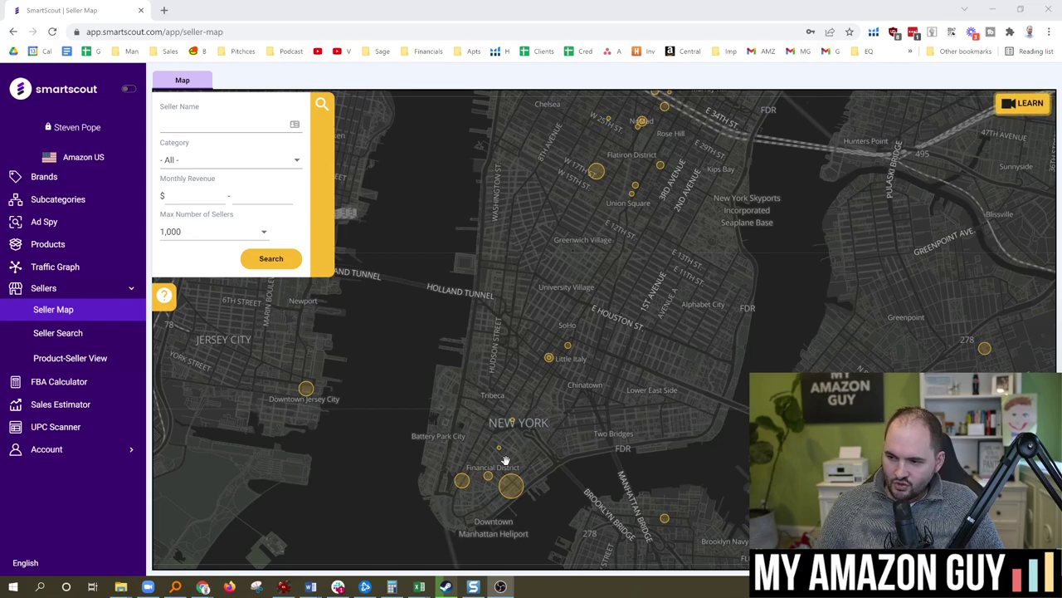
# - Check the names and monthly revenue of individual sellers around Manhattan on the seller map, including Orva Stores and Adorama
pyautogui.click(511, 490)
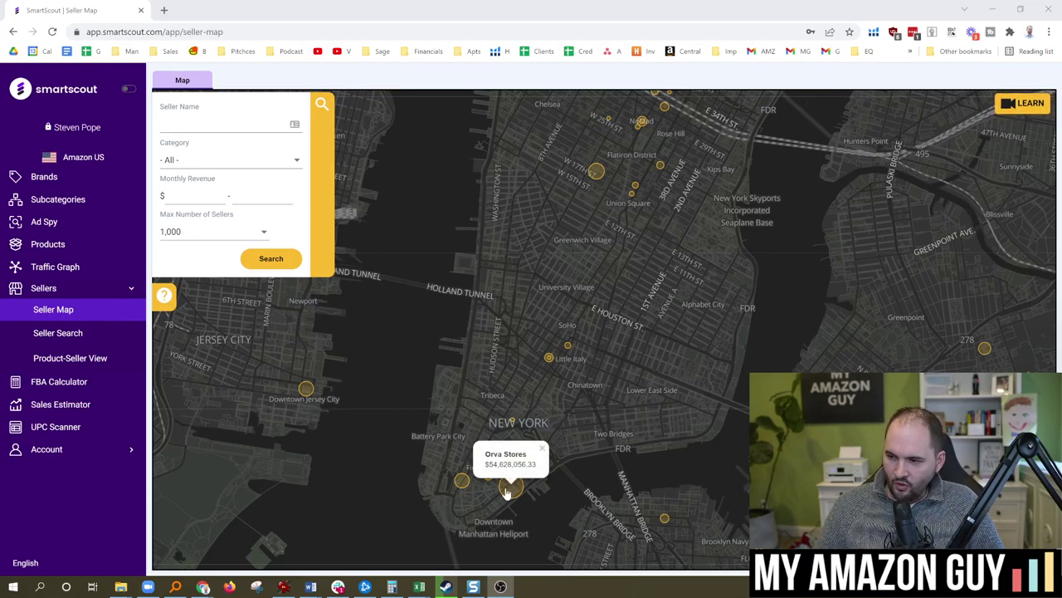
pyautogui.click(462, 482)
pyautogui.click(488, 481)
pyautogui.click(510, 488)
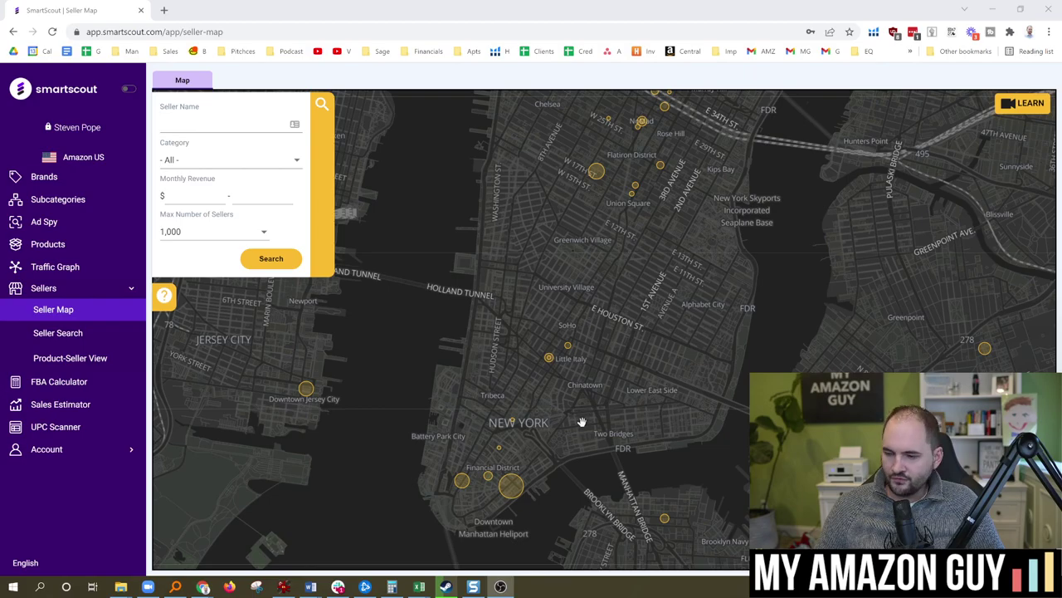
pyautogui.click(549, 359)
pyautogui.click(598, 172)
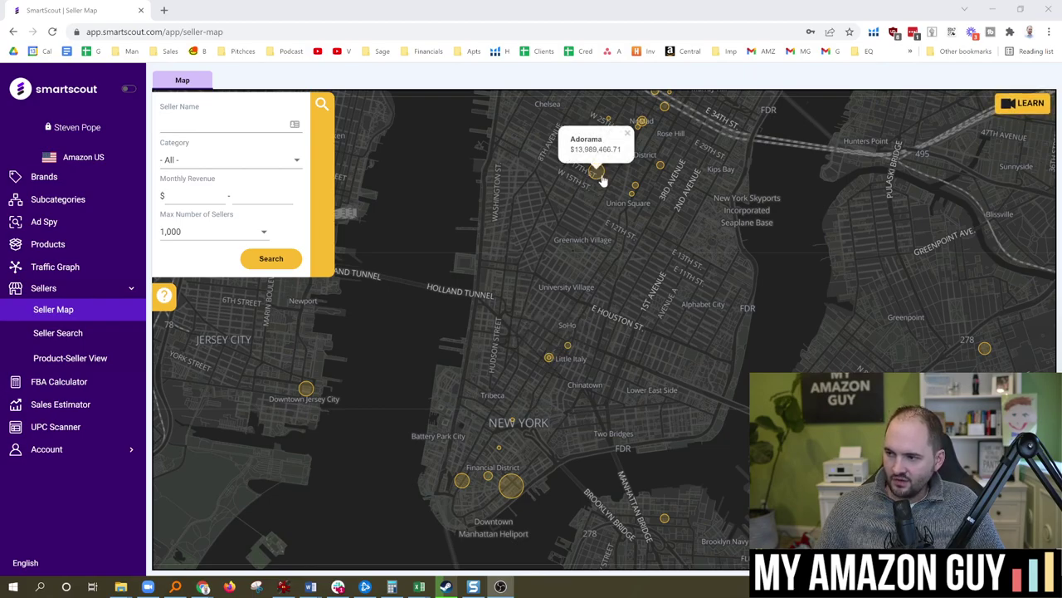
pyautogui.click(512, 487)
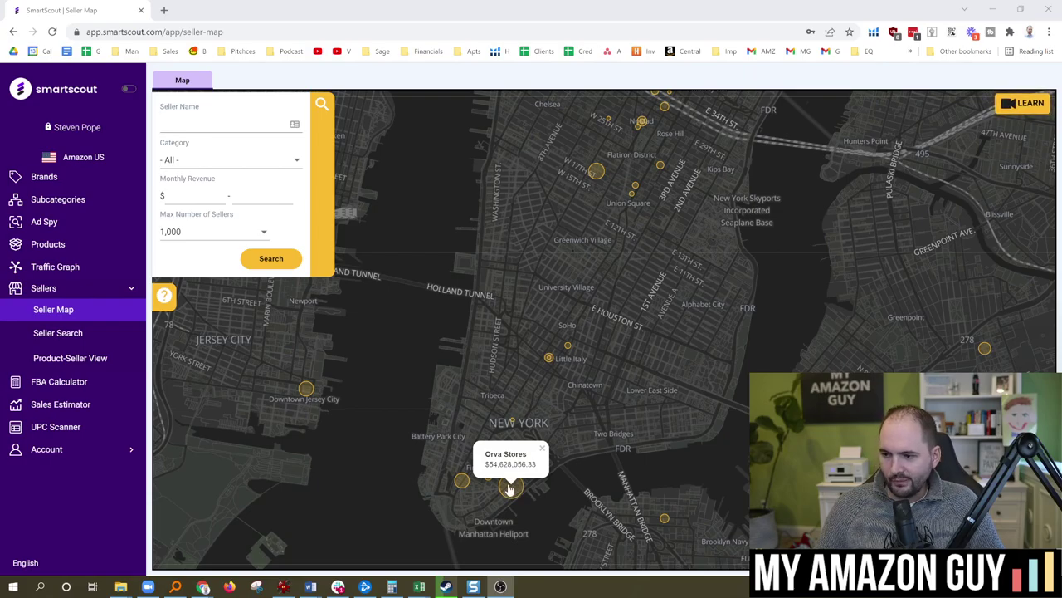
pyautogui.click(506, 542)
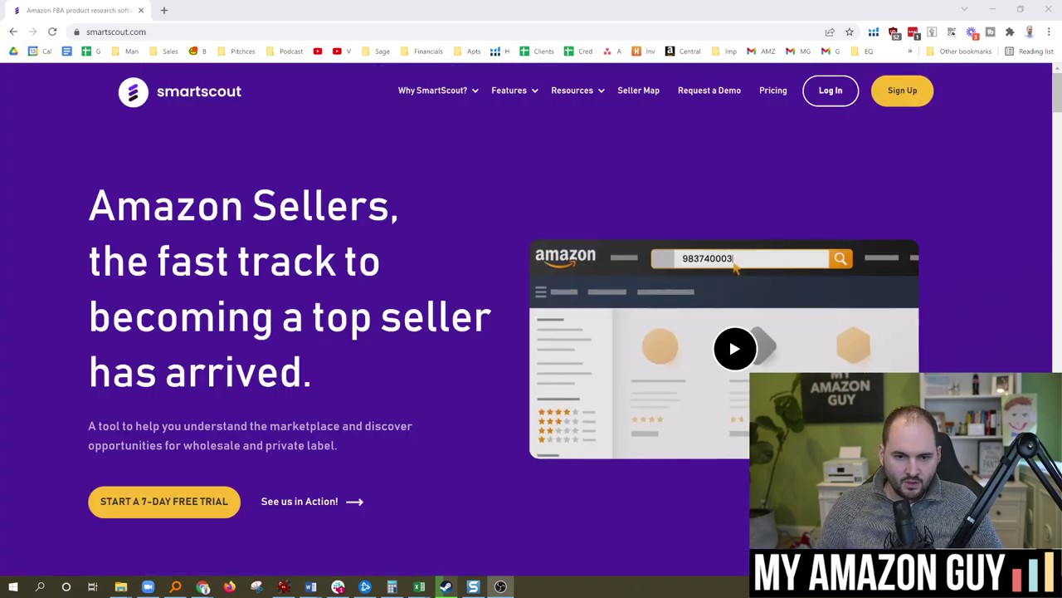
pyautogui.moveTo(467, 87)
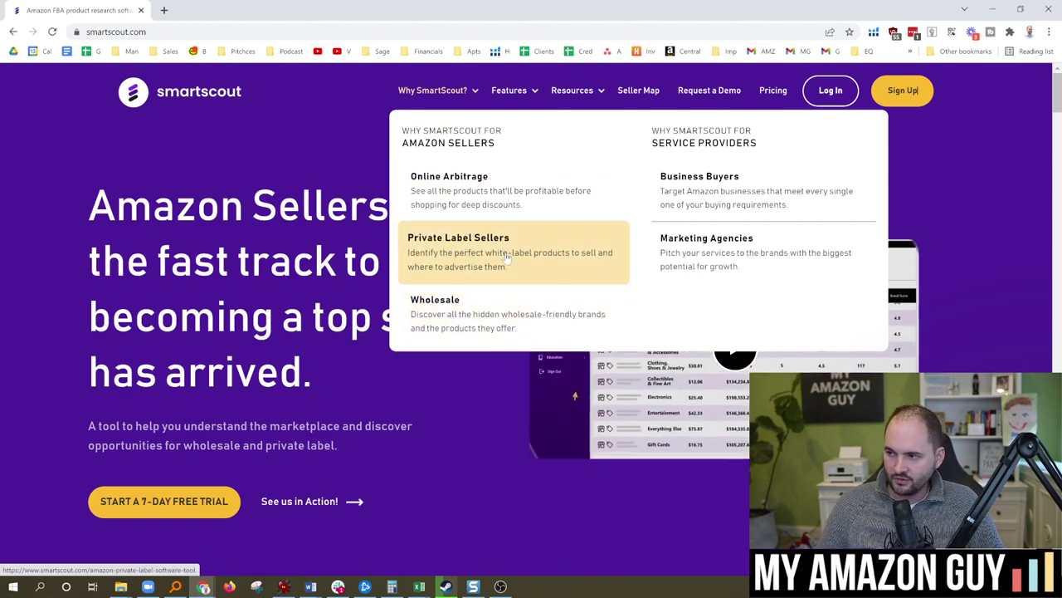
pyautogui.moveTo(513, 91)
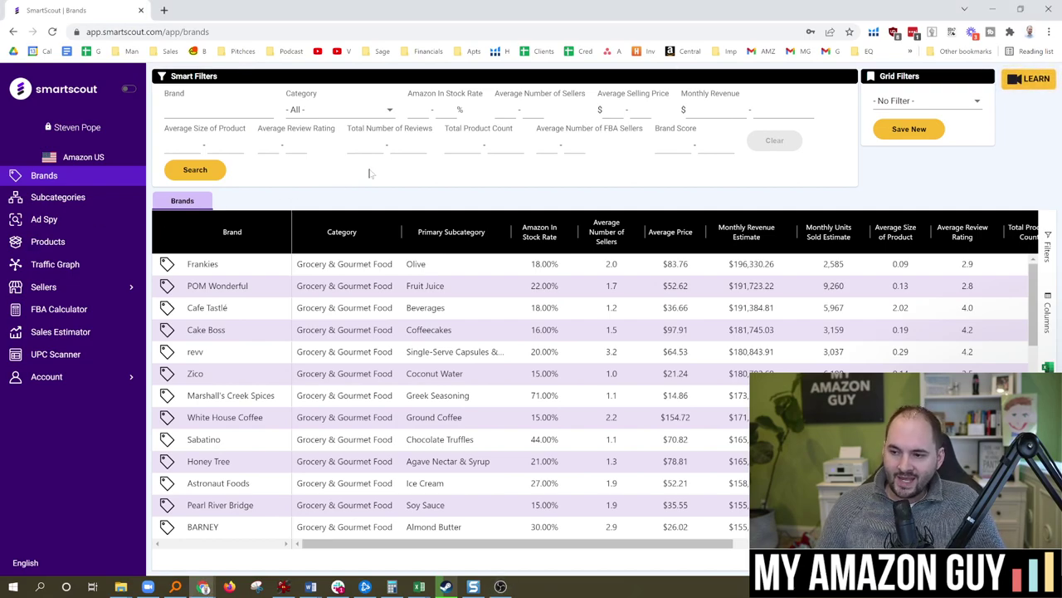
# - Search the brand database for the brand name "lego"
pyautogui.click(208, 110)
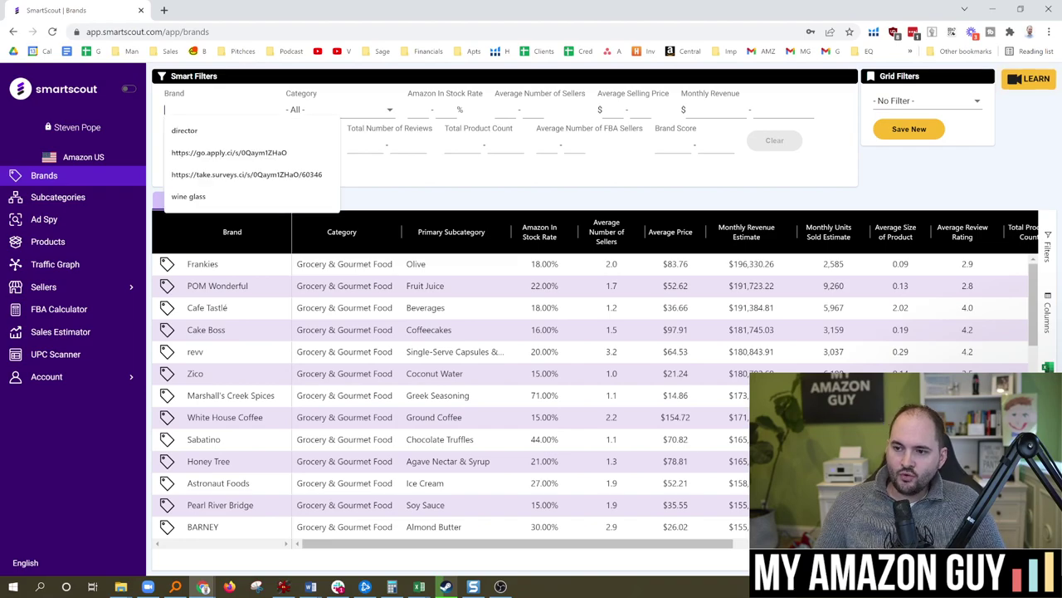
pyautogui.write('yoy')
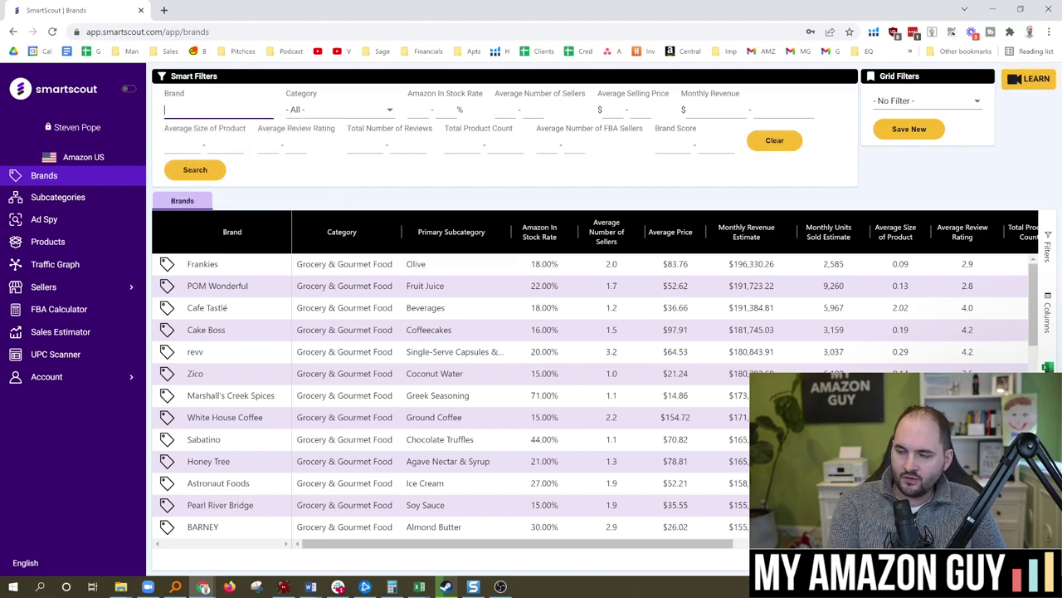
pyautogui.write('lego')
pyautogui.press('Return')
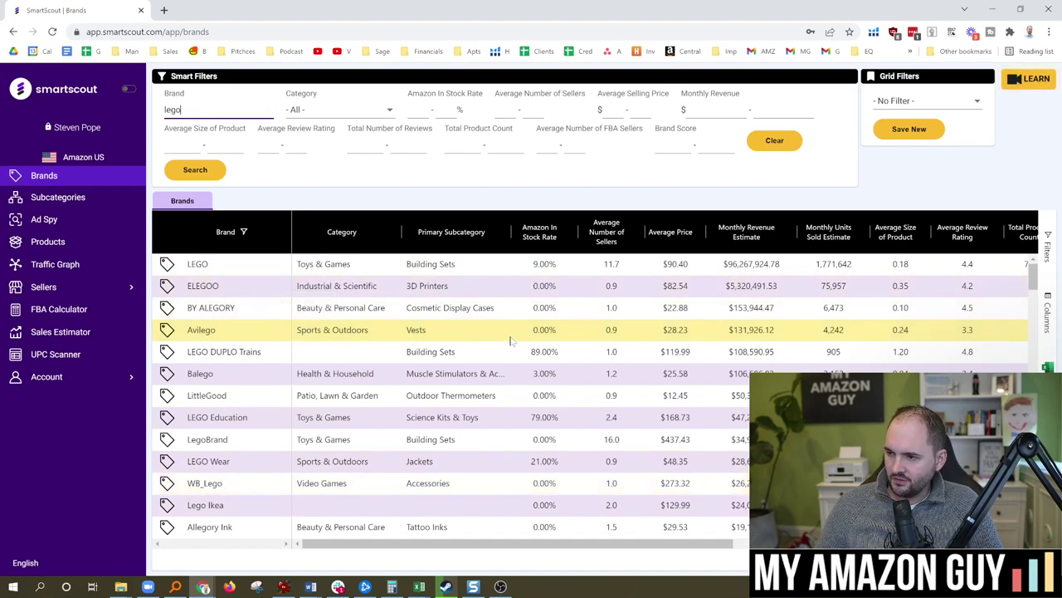
# - Examine the LEGO brand's figures across the table, from average number of sellers to brand score, storefront and dominant seller
pyautogui.click(611, 266)
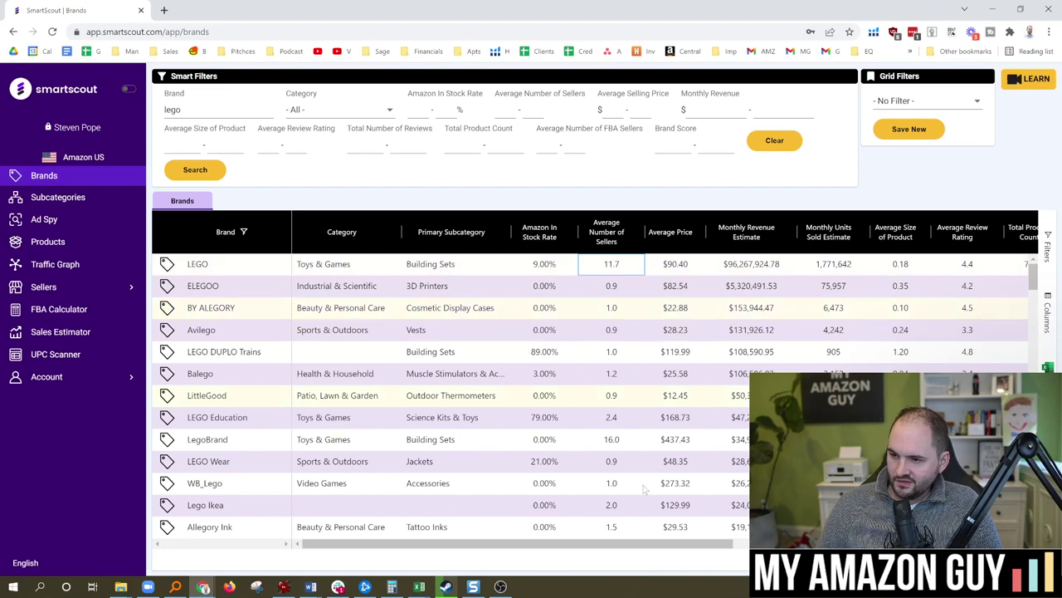
pyautogui.moveTo(631, 545); pyautogui.dragTo(800, 549)
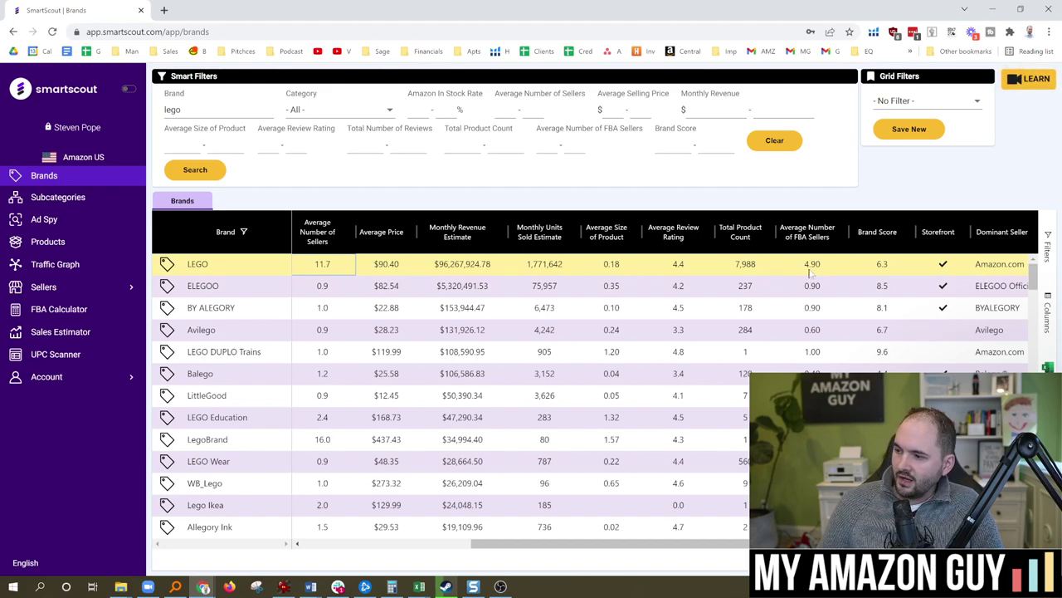
pyautogui.moveTo(581, 544); pyautogui.dragTo(698, 543)
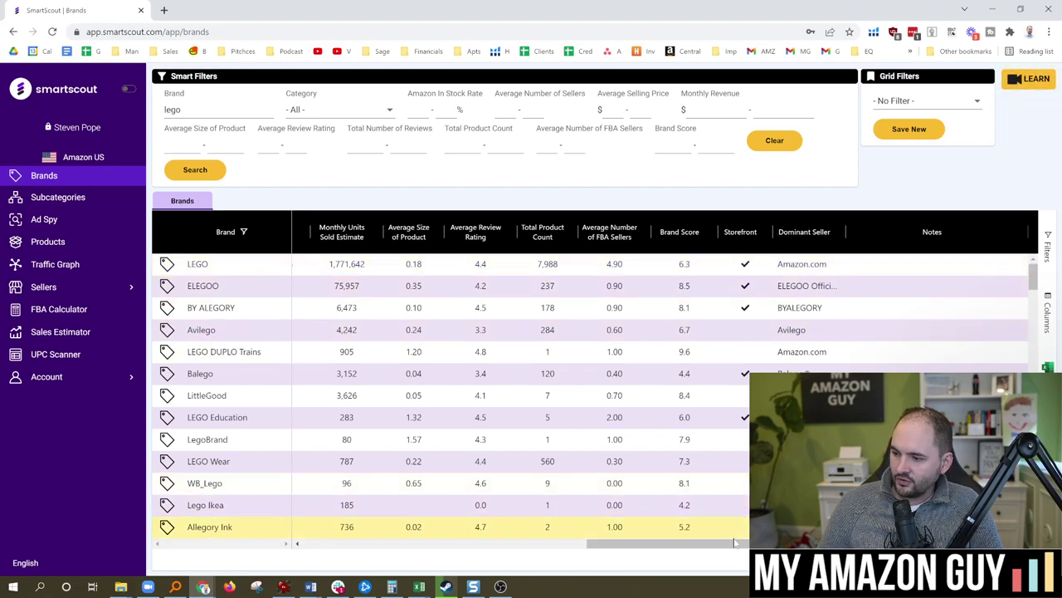
pyautogui.hscroll(-6, 737, 544)
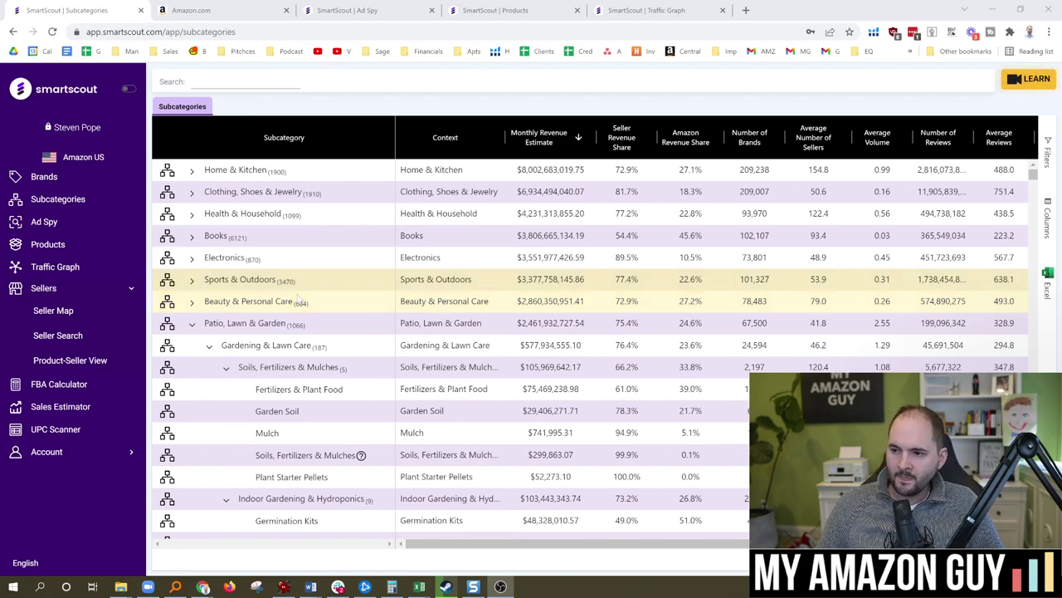
# - Collapse the Patio, Lawn & Garden category and review the monthly revenue estimates of the Tools & Home Improvement subcategories
pyautogui.click(191, 324)
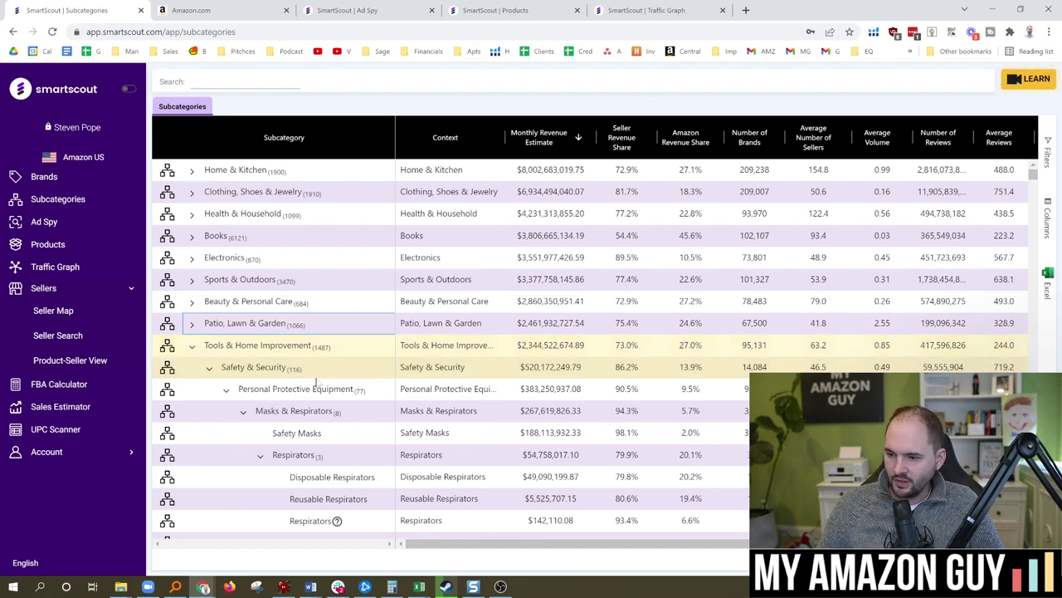
pyautogui.scroll(-8, 194, 349)
pyautogui.scroll(-4, 252, 382)
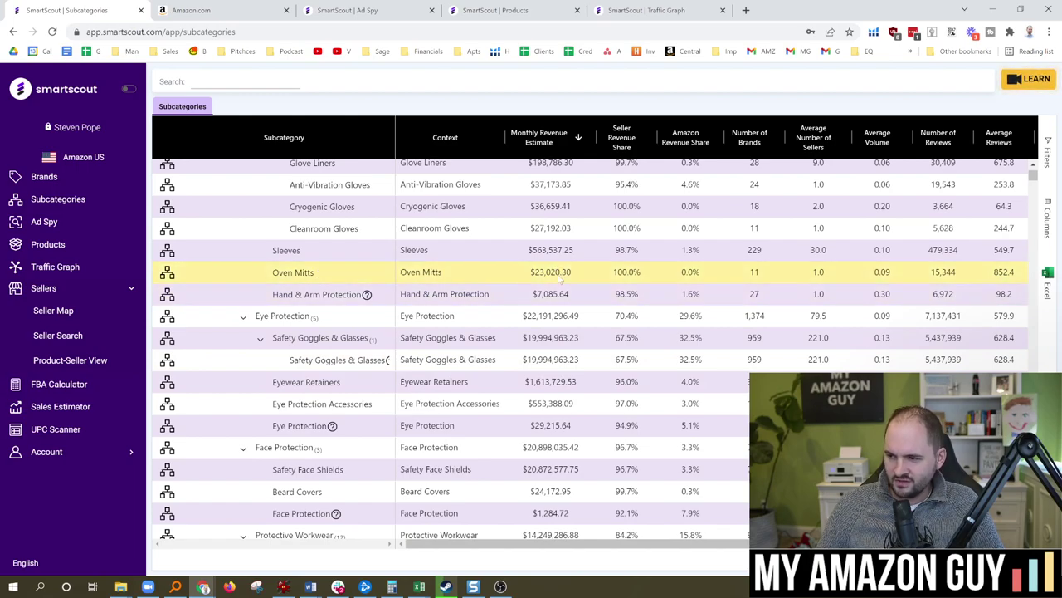
pyautogui.scroll(-3, 324, 313)
pyautogui.scroll(-12, 324, 312)
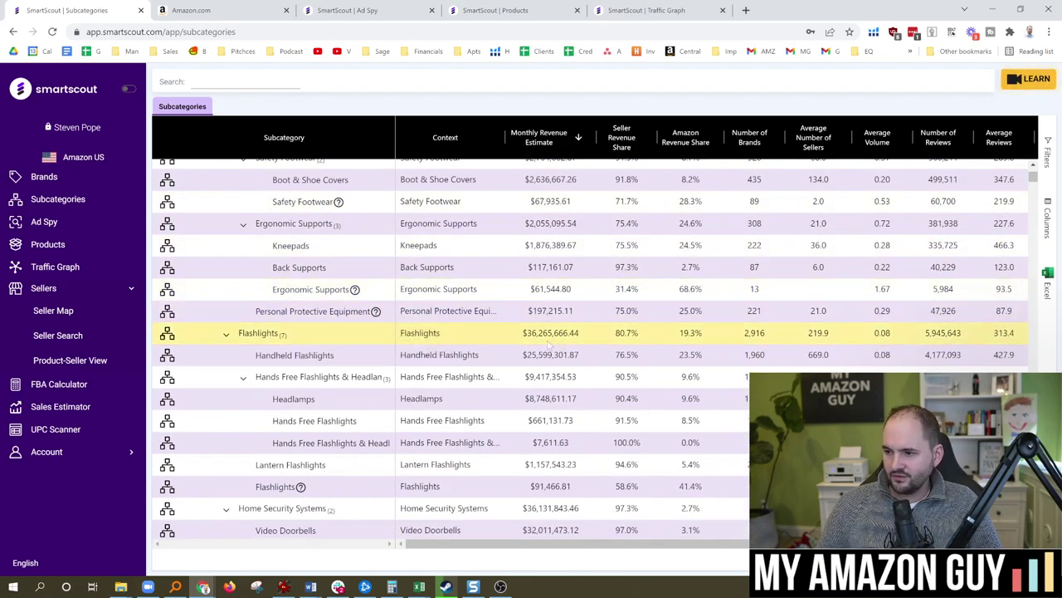
pyautogui.click(226, 333)
pyautogui.scroll(2, 280, 359)
pyautogui.scroll(15, 281, 359)
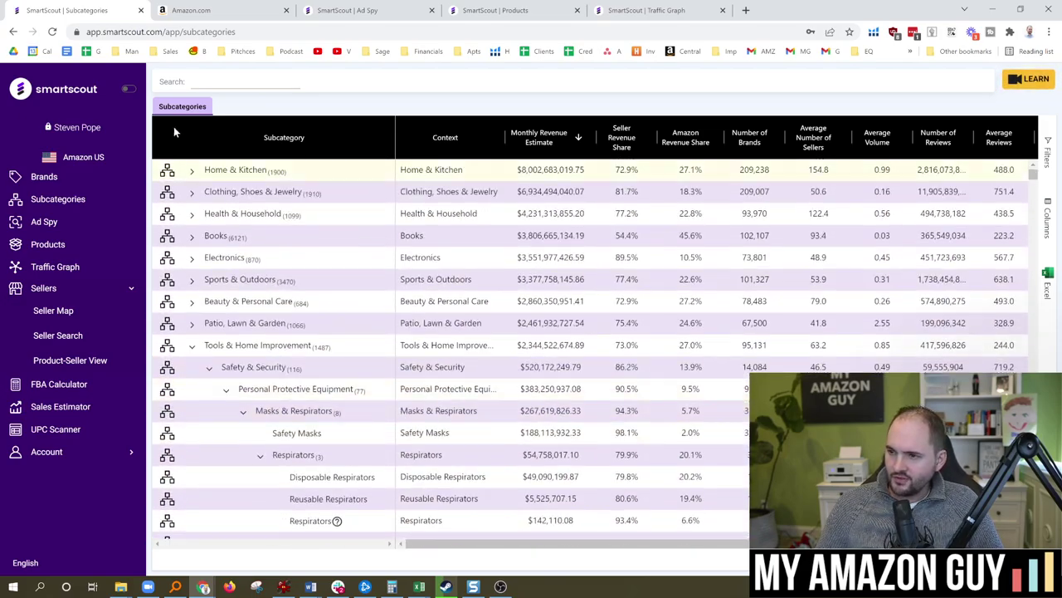
# - Search the subcategories for "fishing"
pyautogui.click(192, 82)
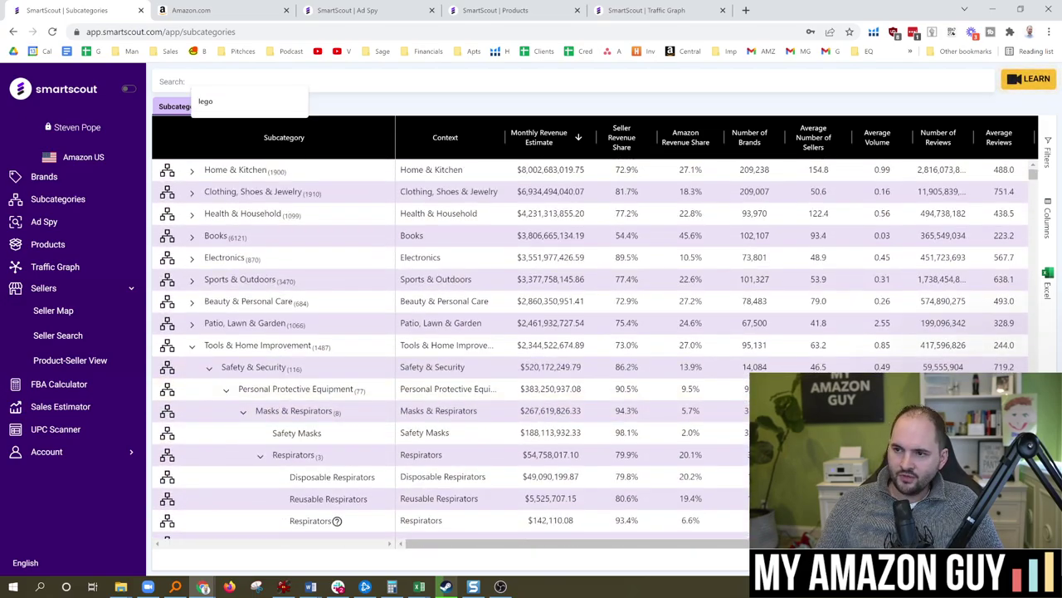
pyautogui.click(360, 91)
pyautogui.click(246, 90)
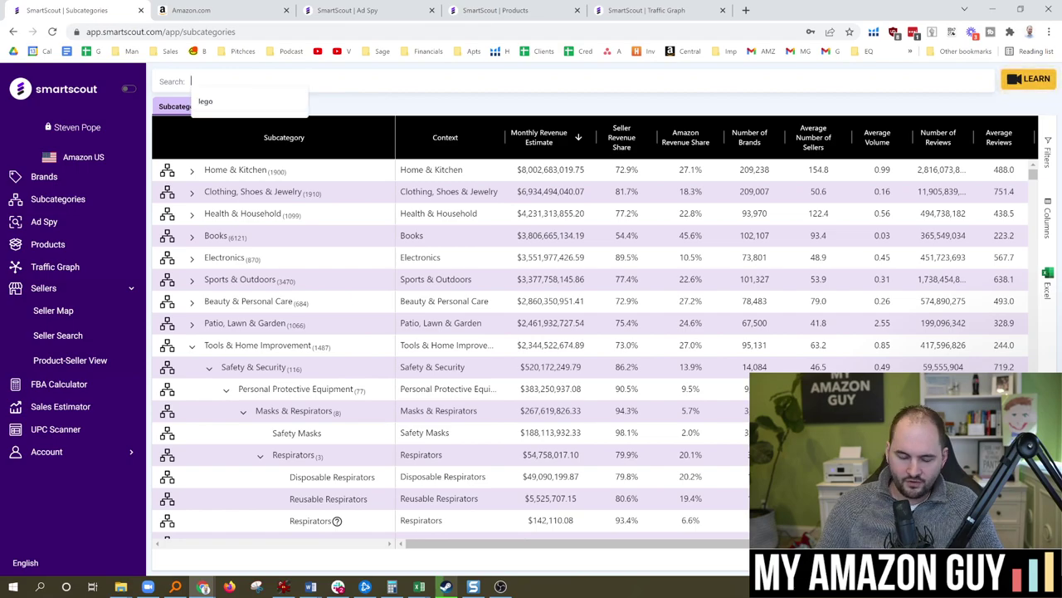
pyautogui.write('fishing')
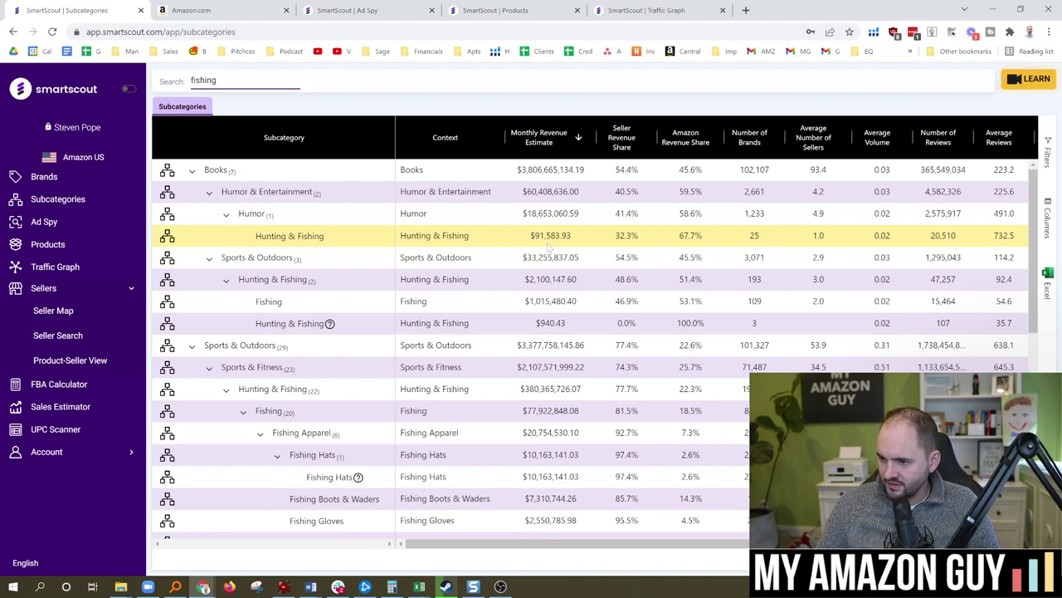
pyautogui.click(306, 299)
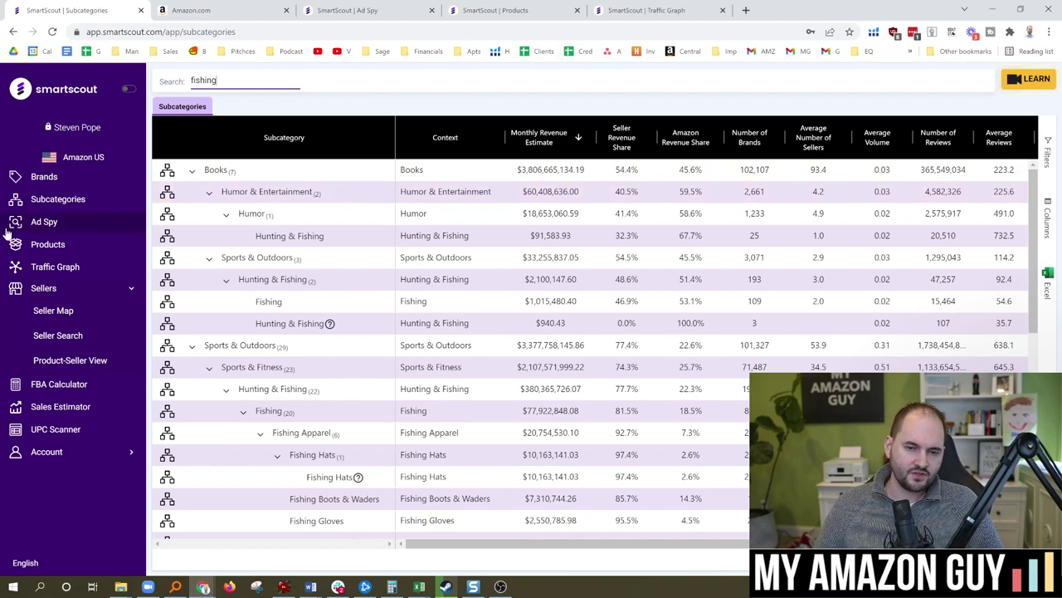
# - Search the subcategories for "chess" instead
pyautogui.hotkey('ctrl', 'a')
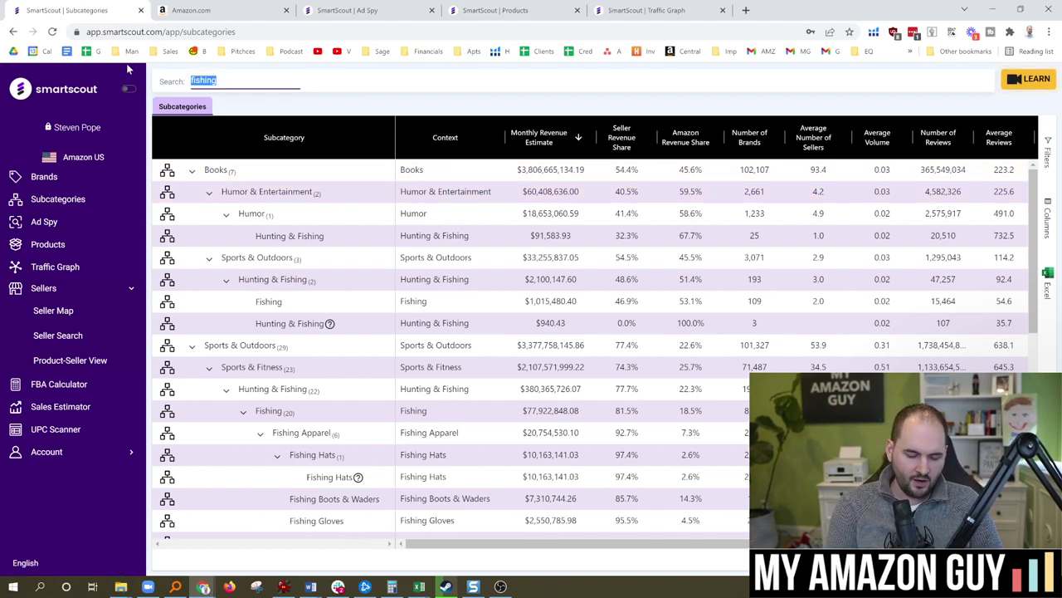
pyautogui.write('chess')
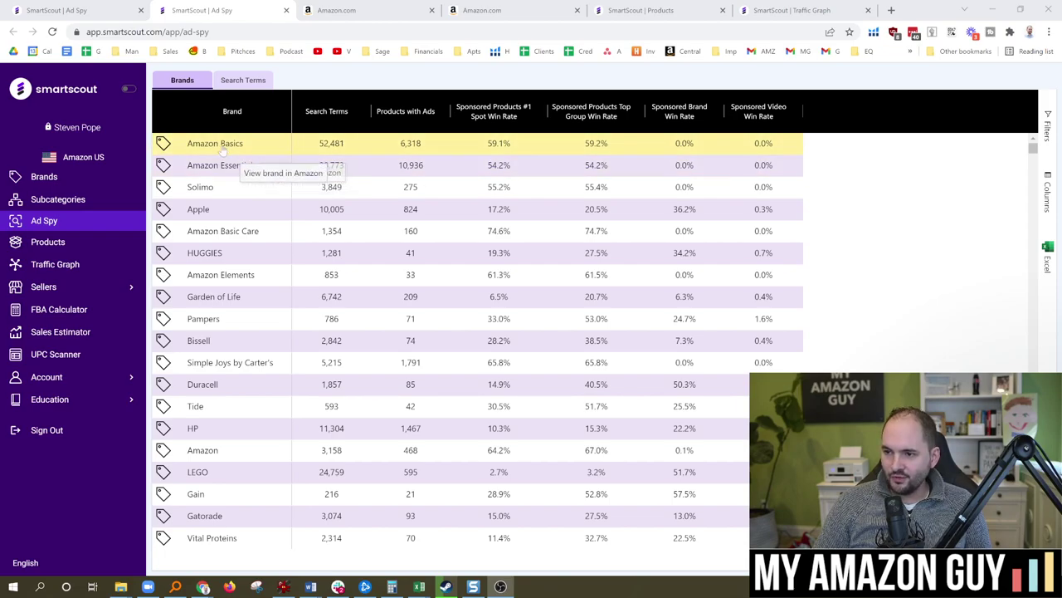
# - Show the search terms in Ad Spy and review their estimated searches, advertising brands and products, and estimated CPC
pyautogui.click(244, 83)
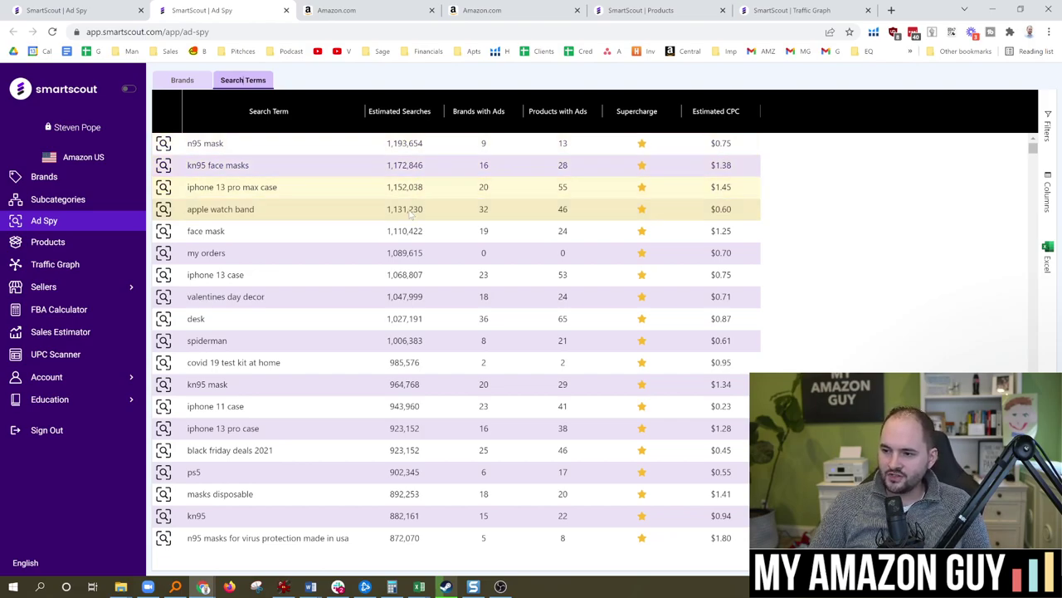
pyautogui.scroll(-2, 411, 178)
pyautogui.scroll(2, 415, 200)
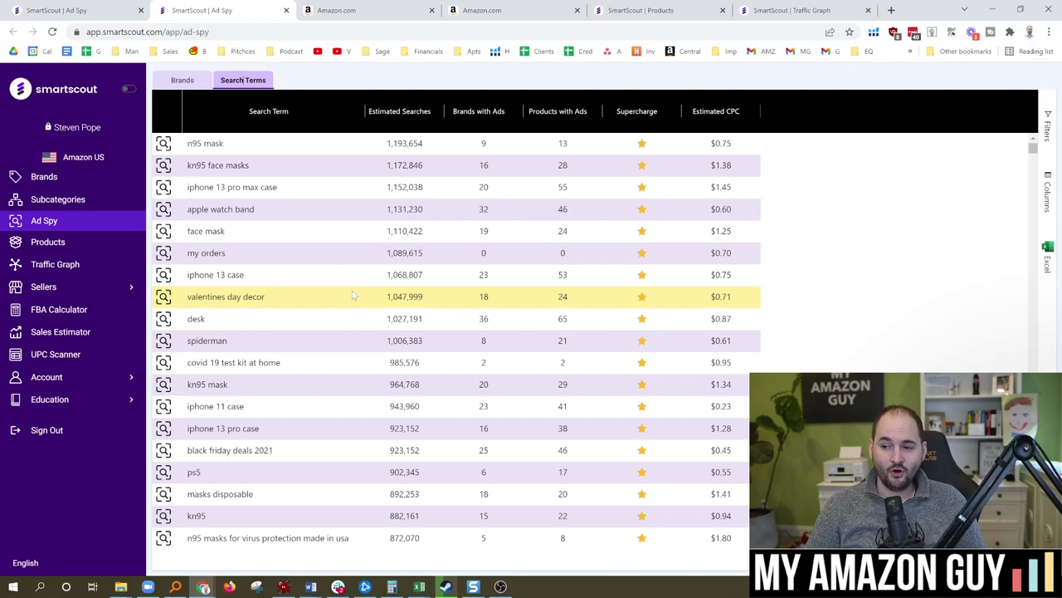
pyautogui.scroll(-1, 372, 332)
pyautogui.scroll(-3, 372, 332)
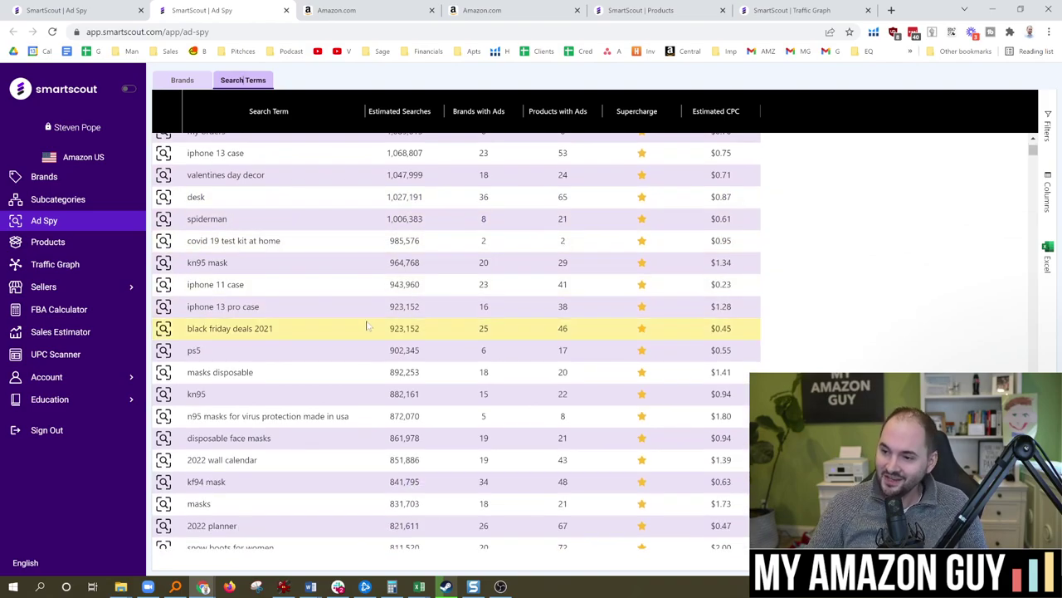
pyautogui.scroll(-1, 359, 307)
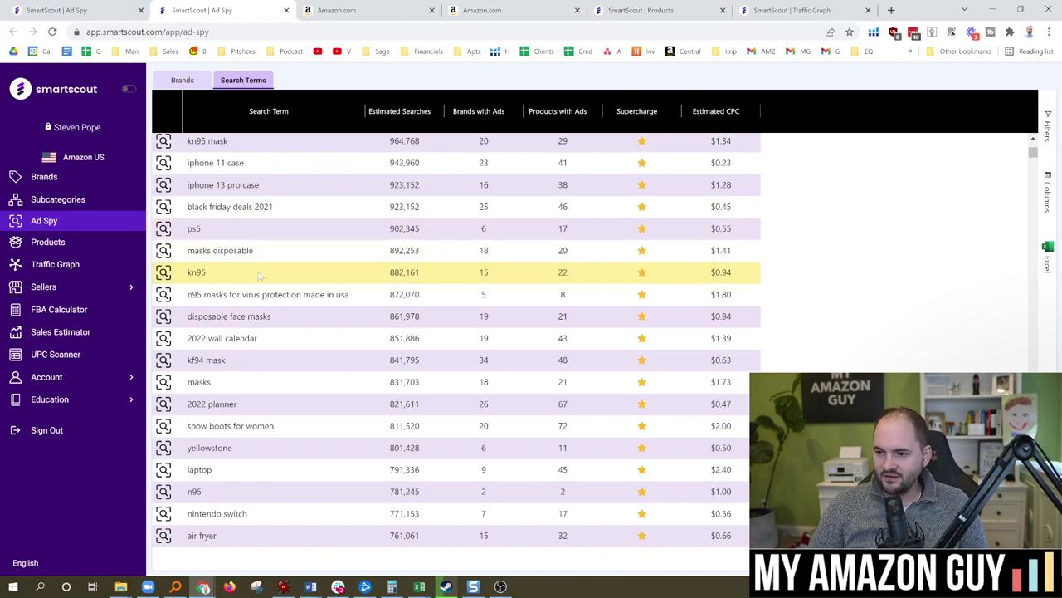
# - Examine the lower-volume Ad Spy search terms, comparing estimated searches, brands and products with ads, and estimated CPC
pyautogui.scroll(-2, 341, 365)
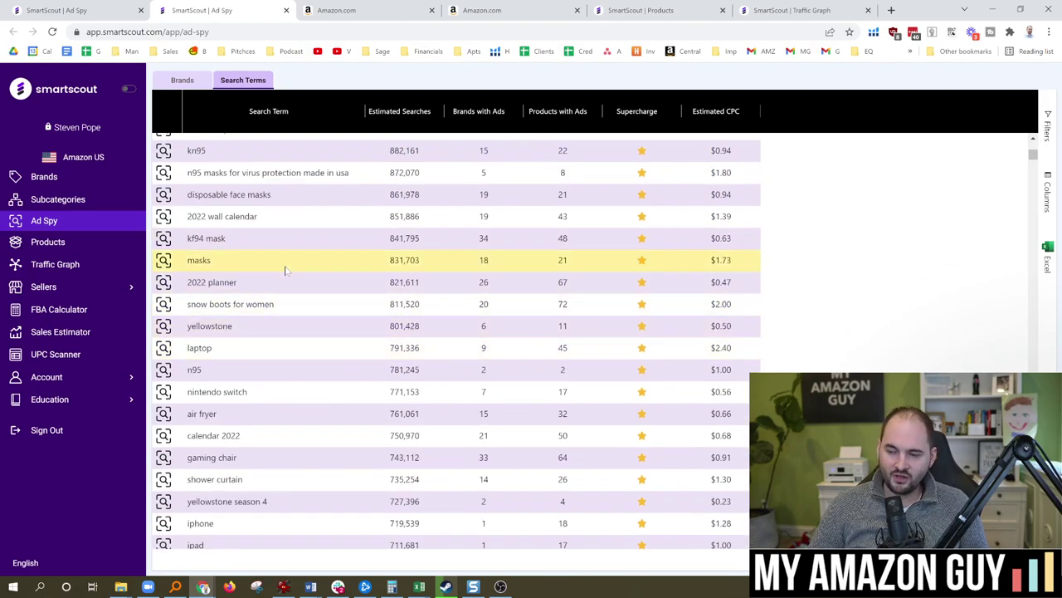
pyautogui.scroll(-4, 341, 315)
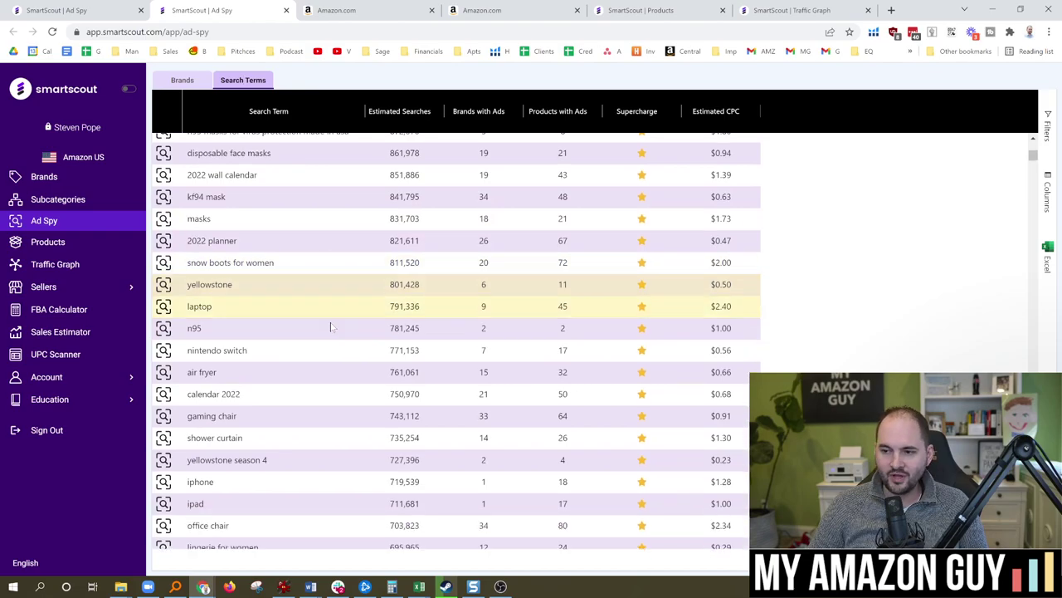
pyautogui.scroll(3, 348, 327)
pyautogui.scroll(-2, 345, 332)
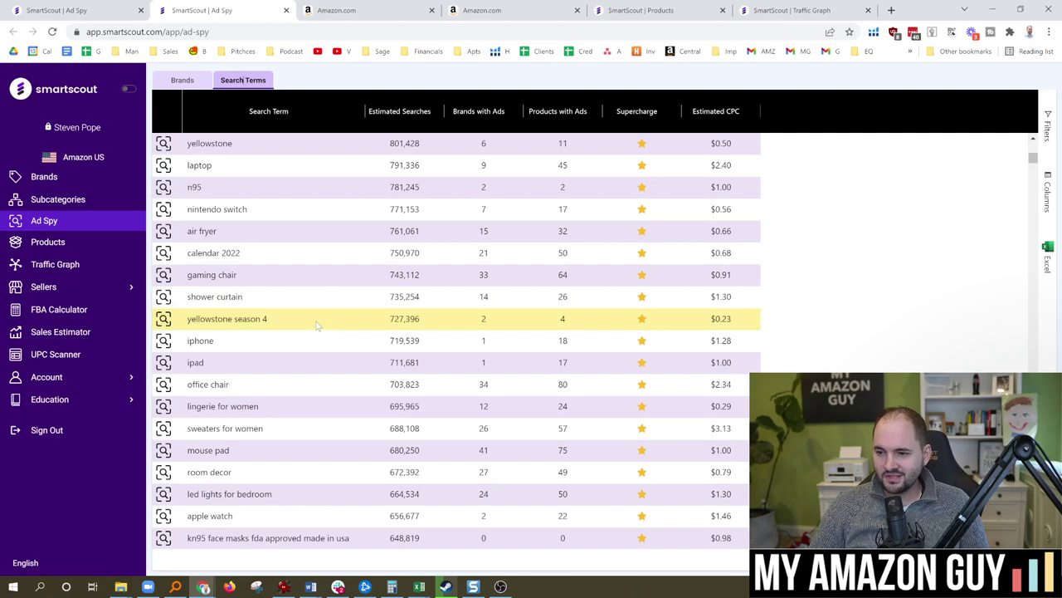
pyautogui.scroll(-5, 324, 357)
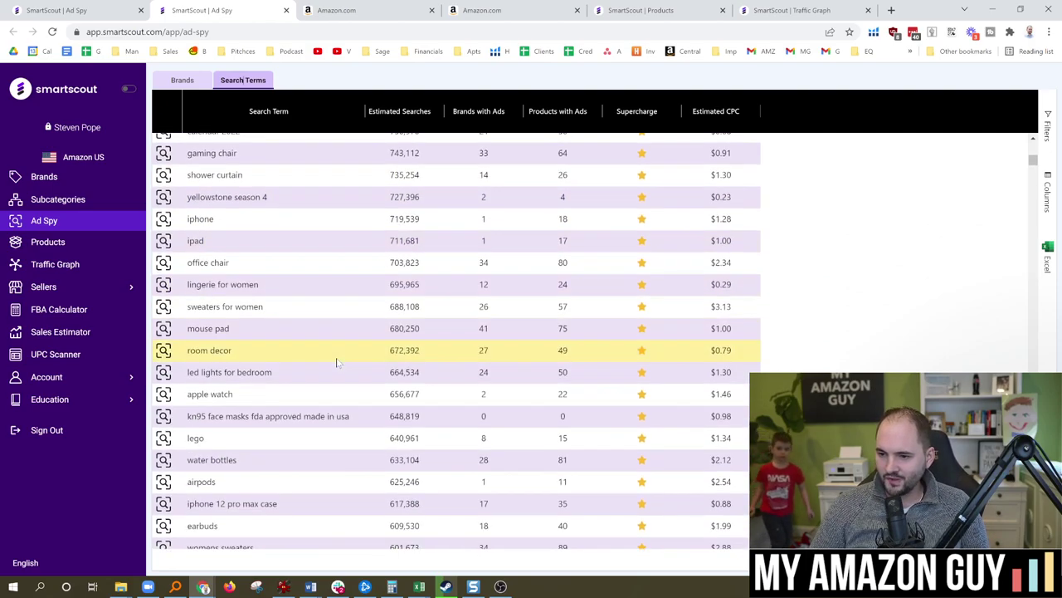
pyautogui.scroll(-10, 316, 358)
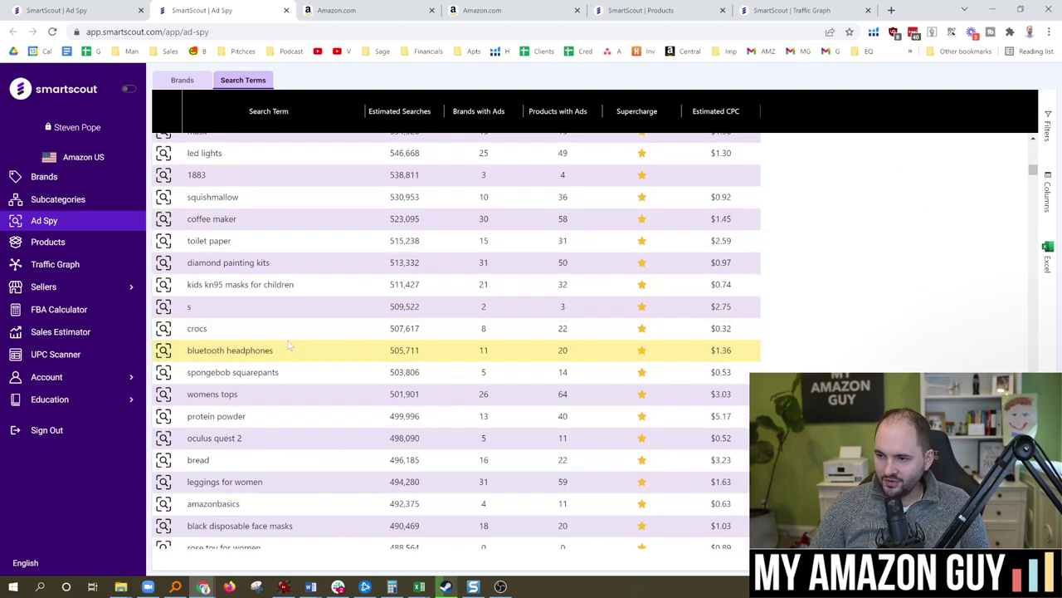
pyautogui.scroll(-2, 311, 336)
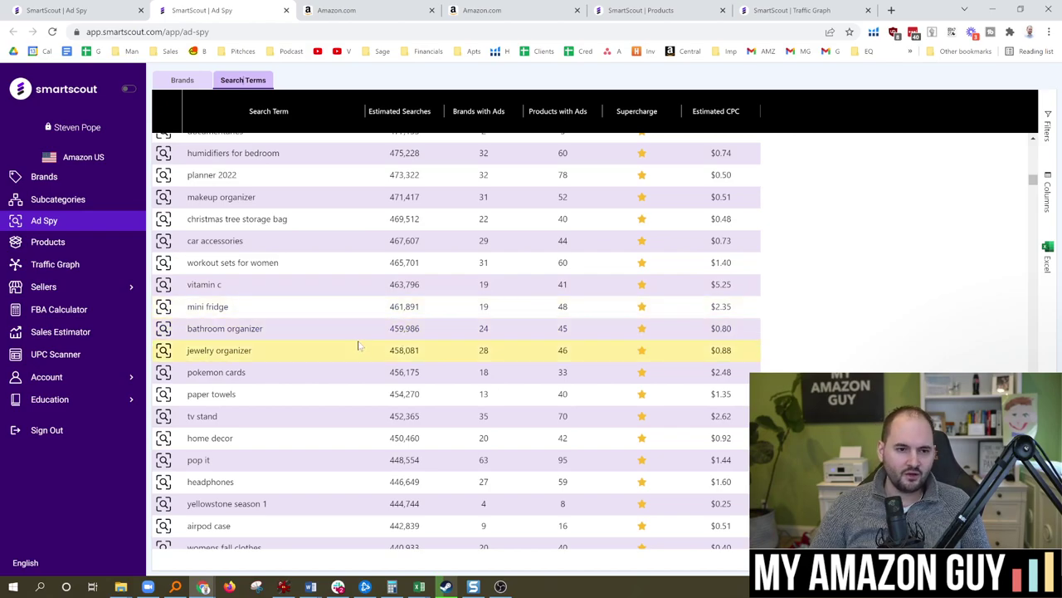
pyautogui.scroll(-2, 359, 346)
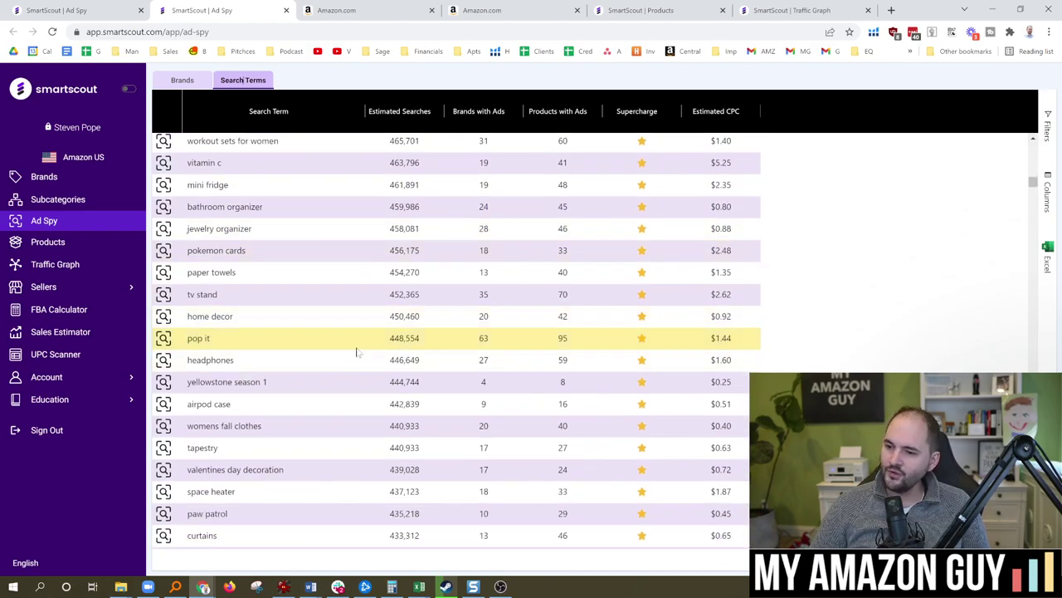
pyautogui.scroll(-6, 357, 353)
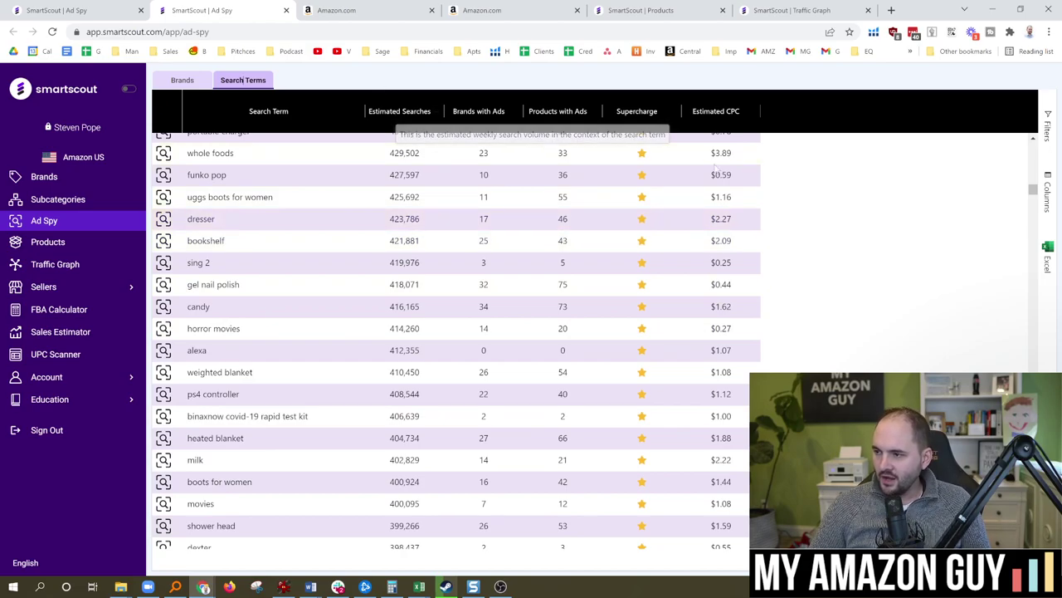
# - Filter the search terms to estimated searches between a minimum of 20000 and a maximum of 32000
pyautogui.click(435, 111)
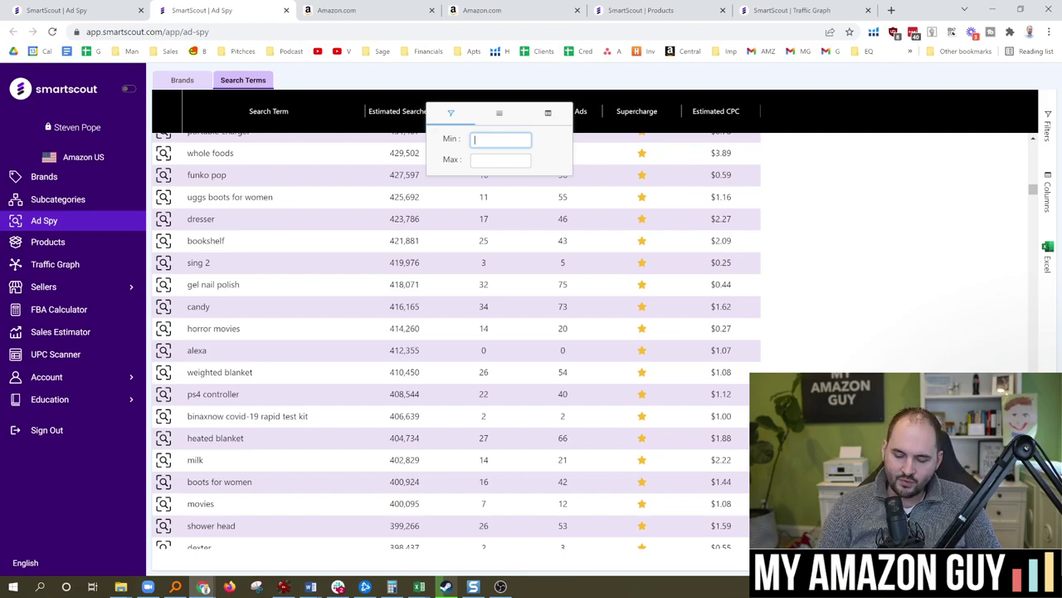
pyautogui.write('20000')
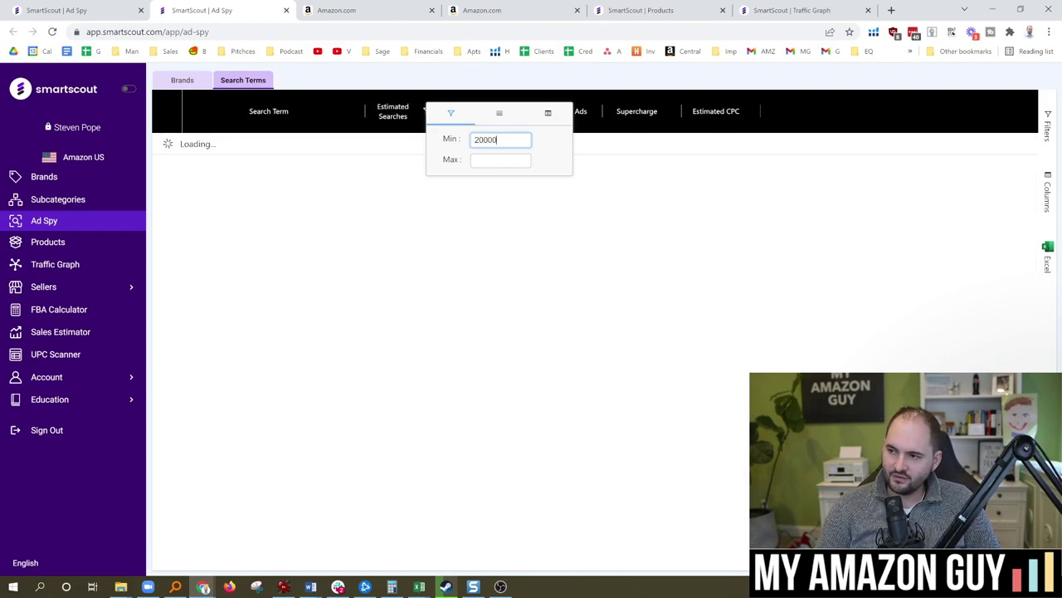
pyautogui.press('Tab')
pyautogui.write('32')
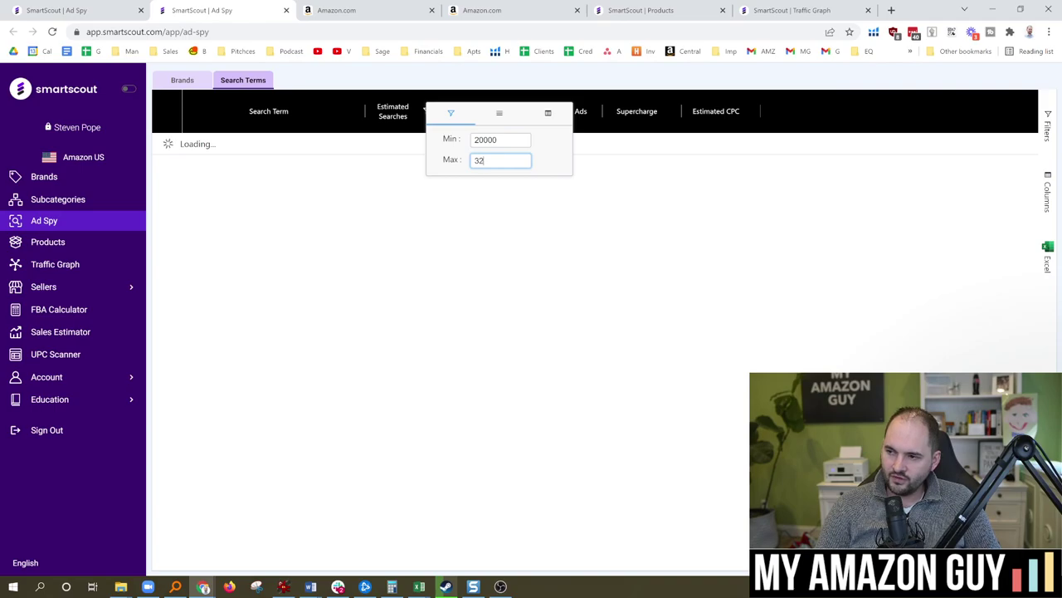
pyautogui.write('000')
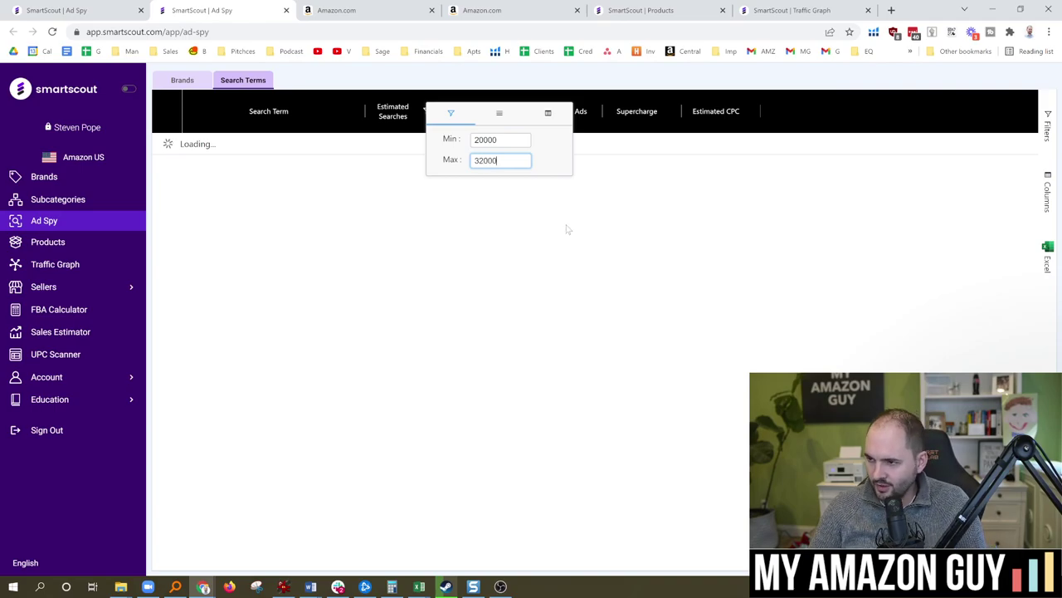
pyautogui.click(532, 246)
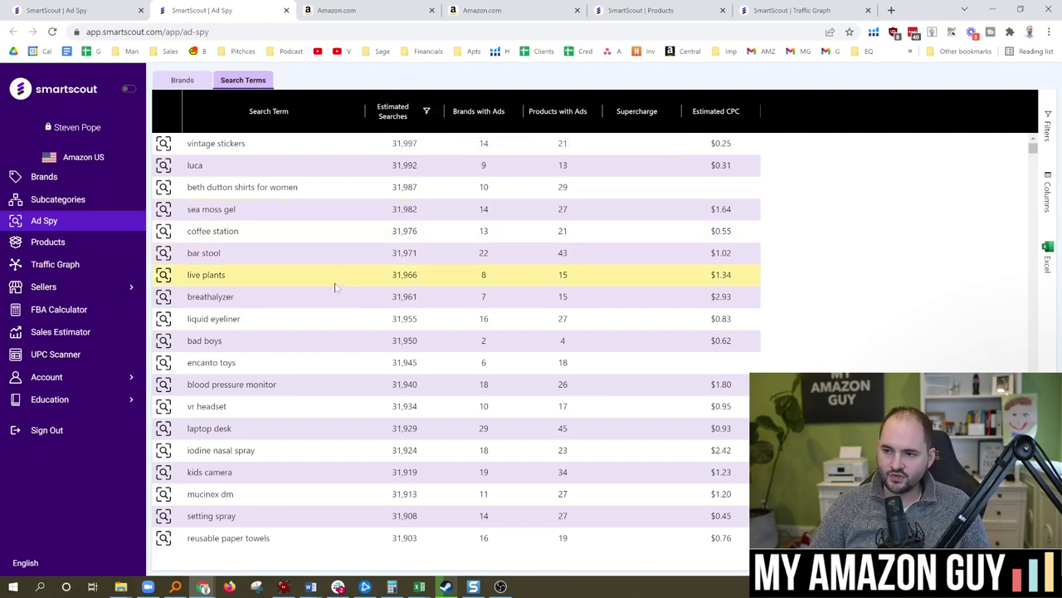
# - Examine the filtered search terms for niche keywords, comparing their advertising brands, products with ads and estimated CPC
pyautogui.scroll(-2, 337, 311)
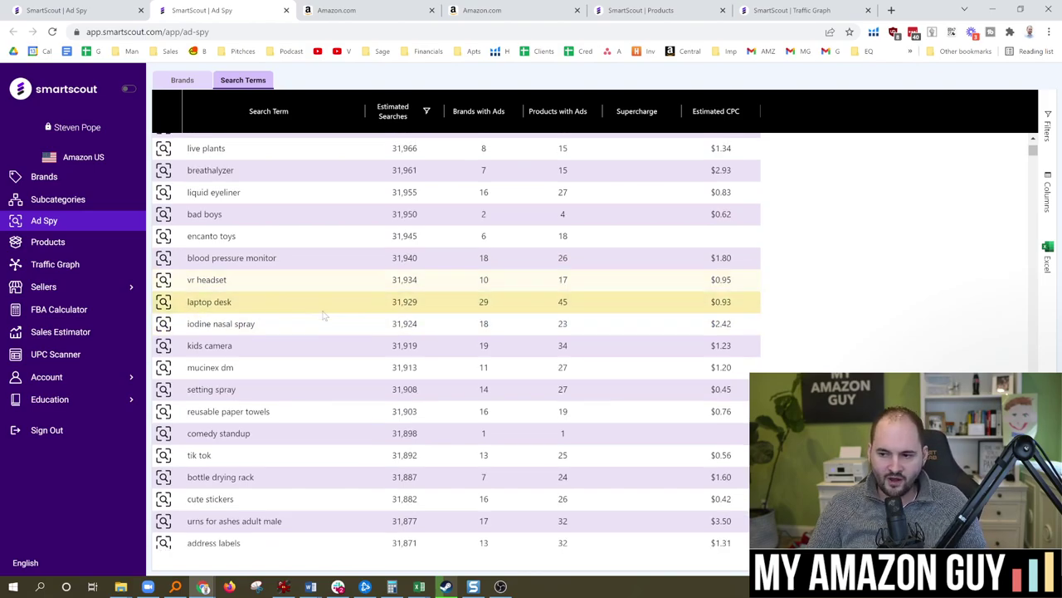
pyautogui.scroll(-5, 309, 317)
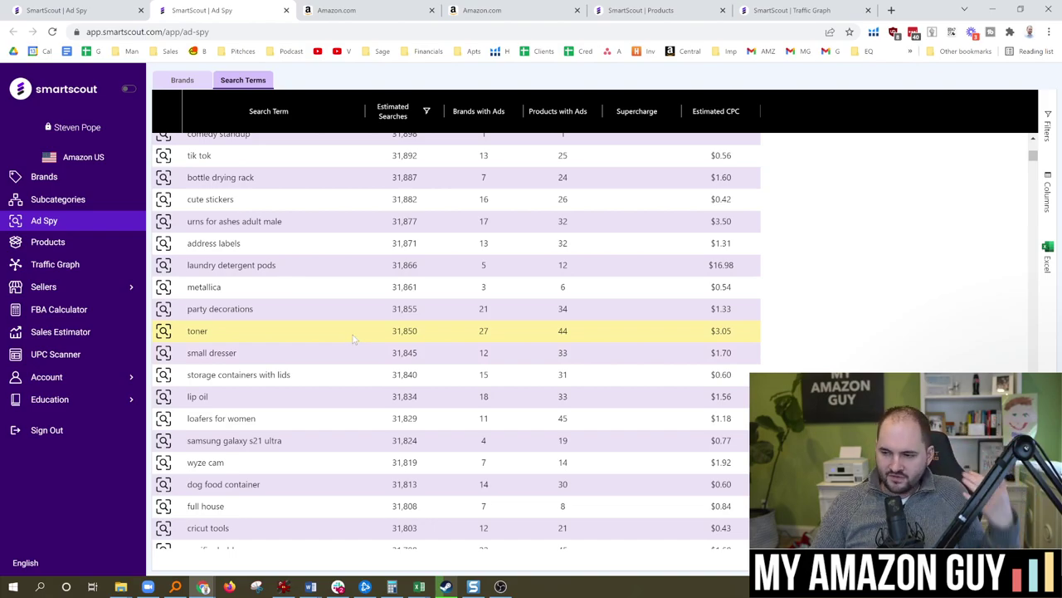
pyautogui.scroll(-3, 340, 349)
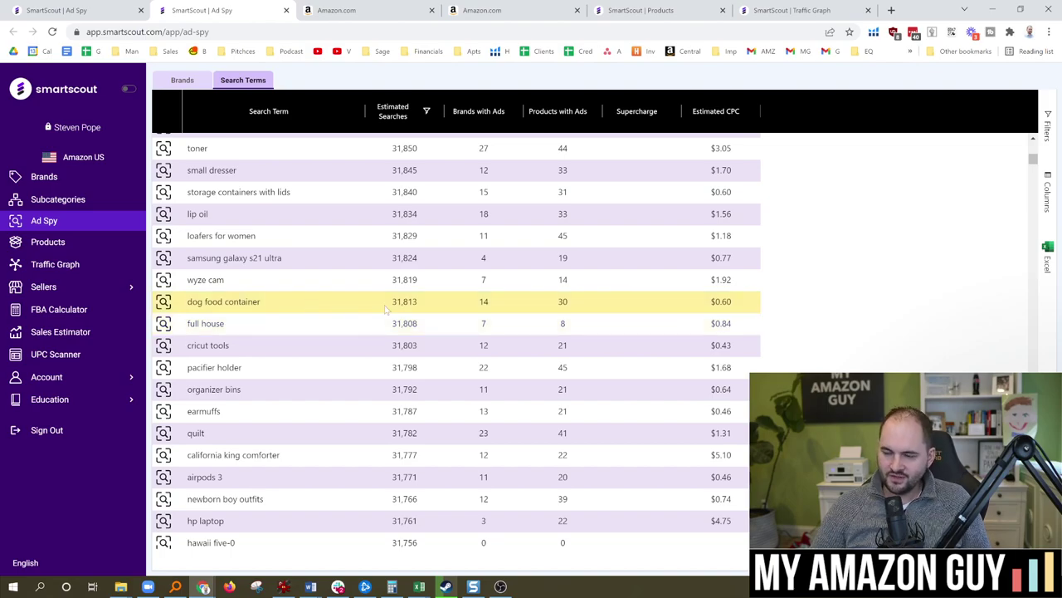
pyautogui.scroll(-3, 363, 314)
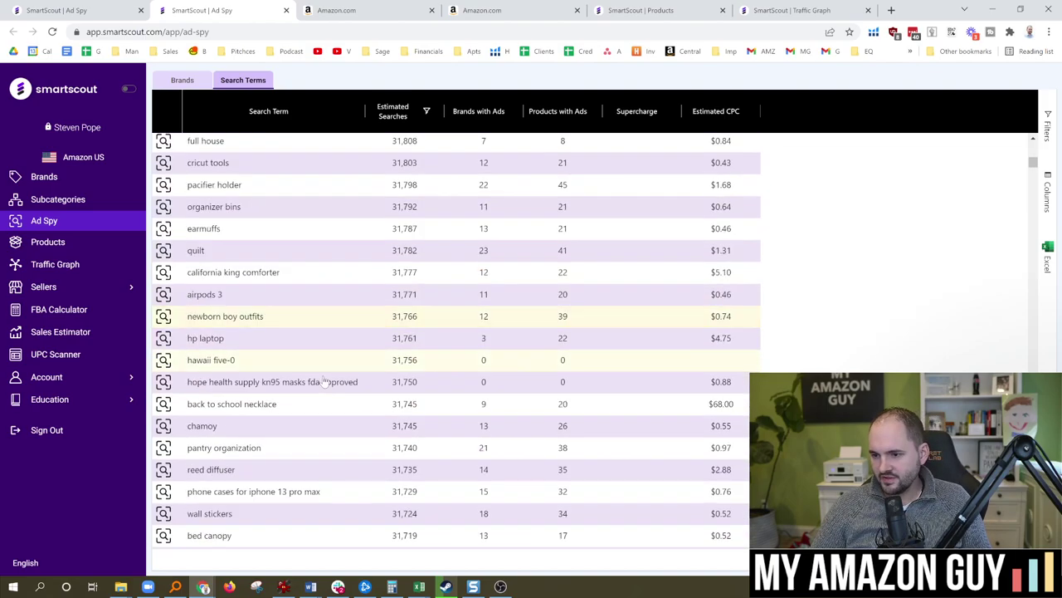
pyautogui.scroll(-3, 303, 357)
pyautogui.scroll(-2, 303, 357)
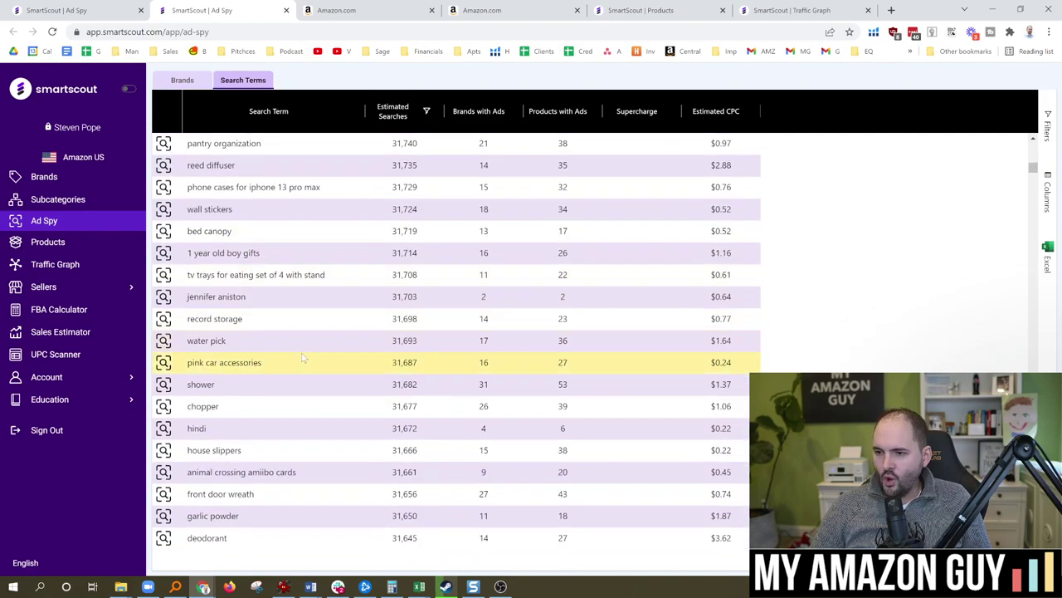
pyautogui.scroll(-2, 303, 358)
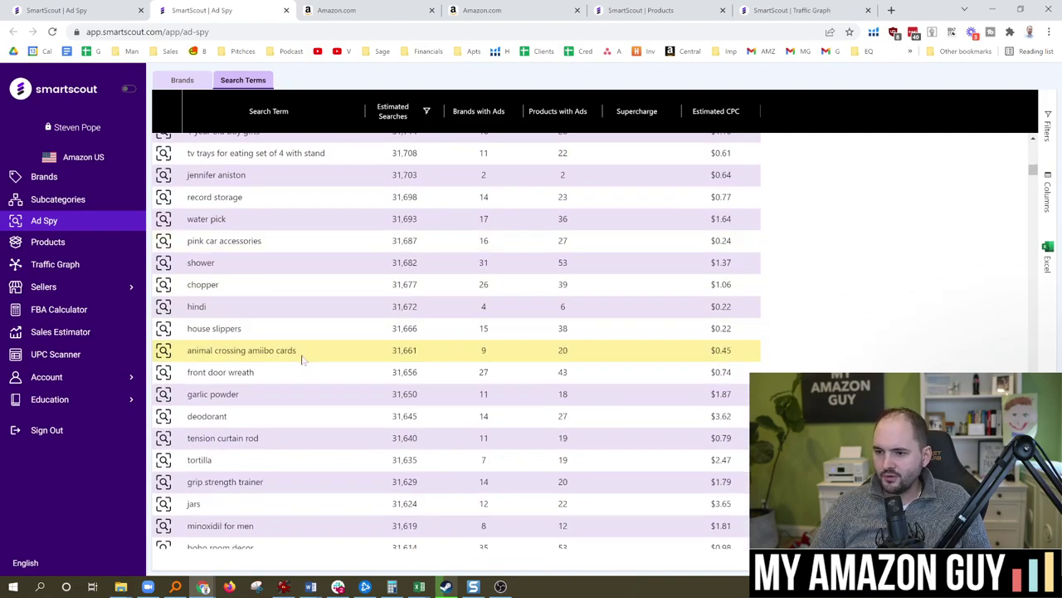
pyautogui.scroll(-2, 303, 365)
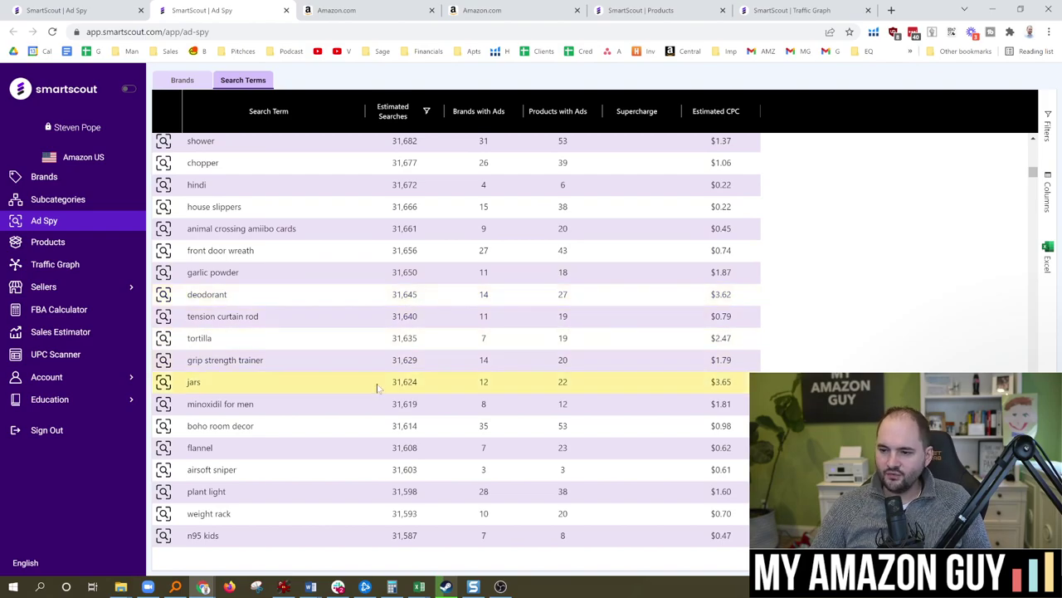
pyautogui.scroll(4, 364, 349)
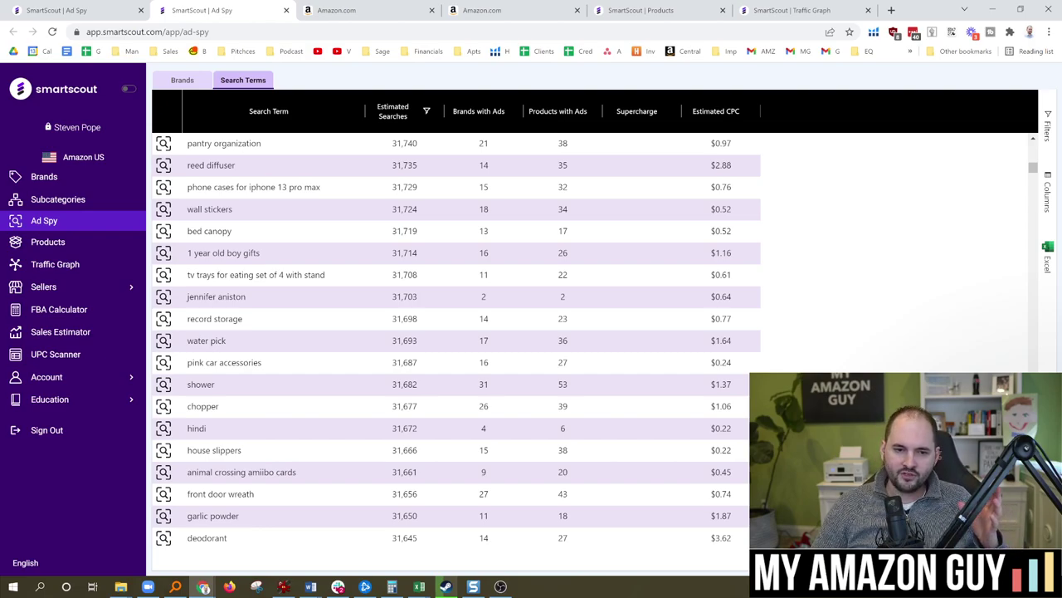
# - Open the Amazon search results for the term "pantry organization", then return to Ad Spy
pyautogui.middleClick(208, 147)
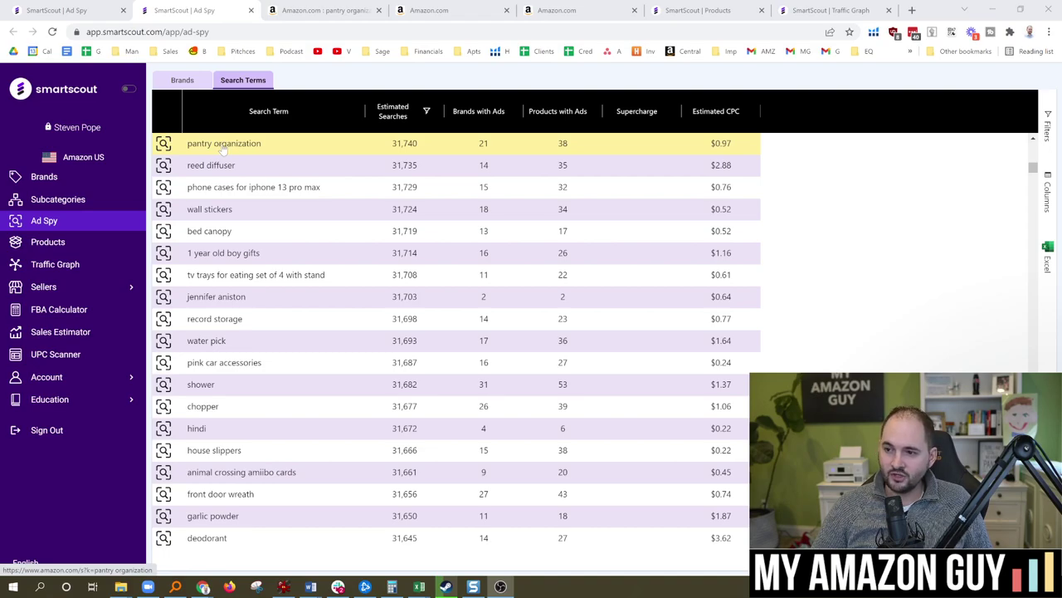
pyautogui.click(222, 148)
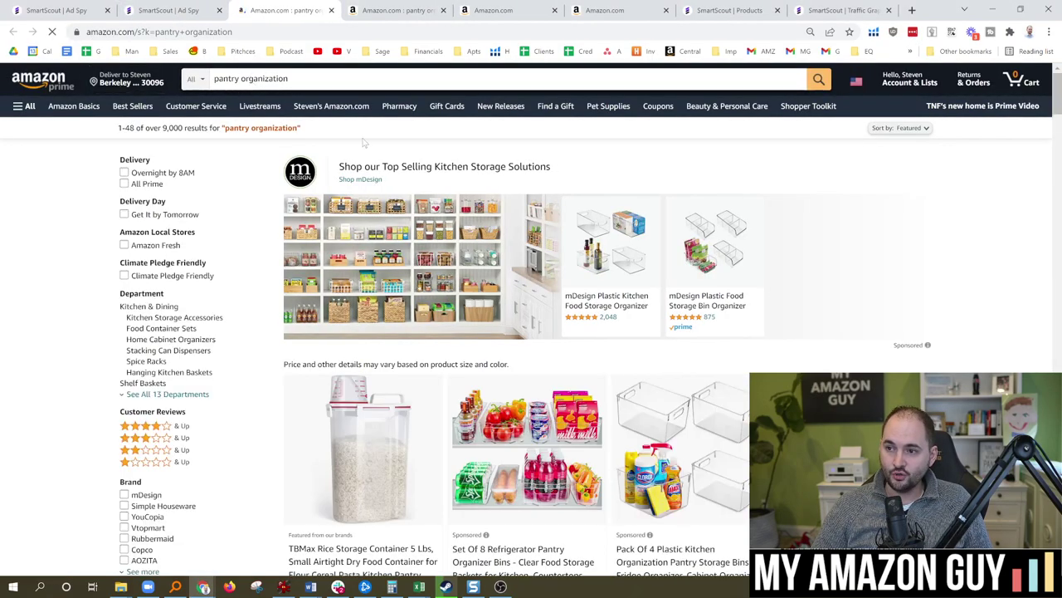
pyautogui.click(170, 10)
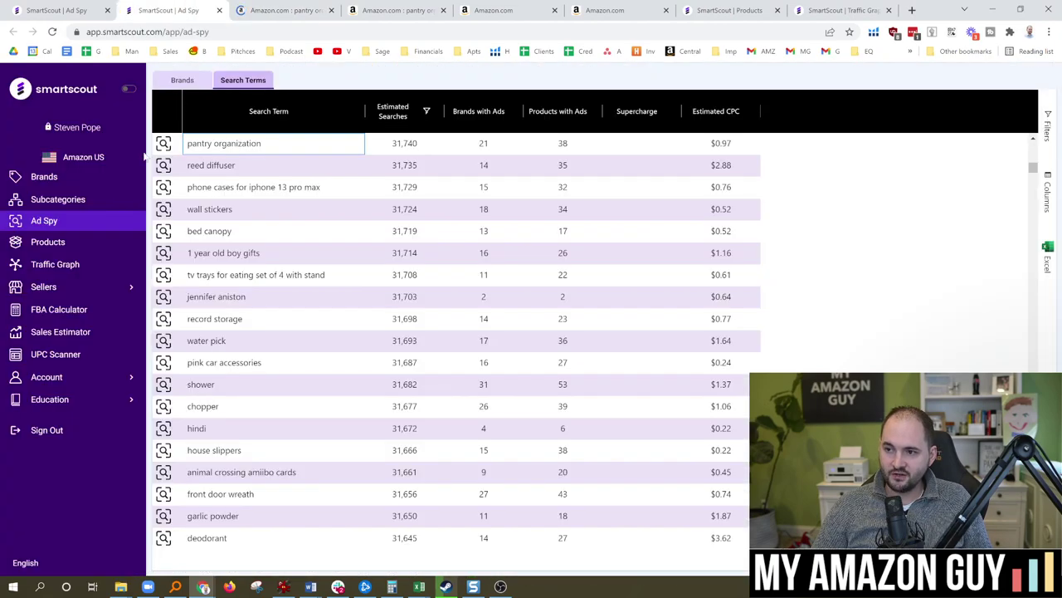
# - Show the advertising brands in Ad Spy and view the Amazon Elements brand's products on Amazon
pyautogui.click(182, 80)
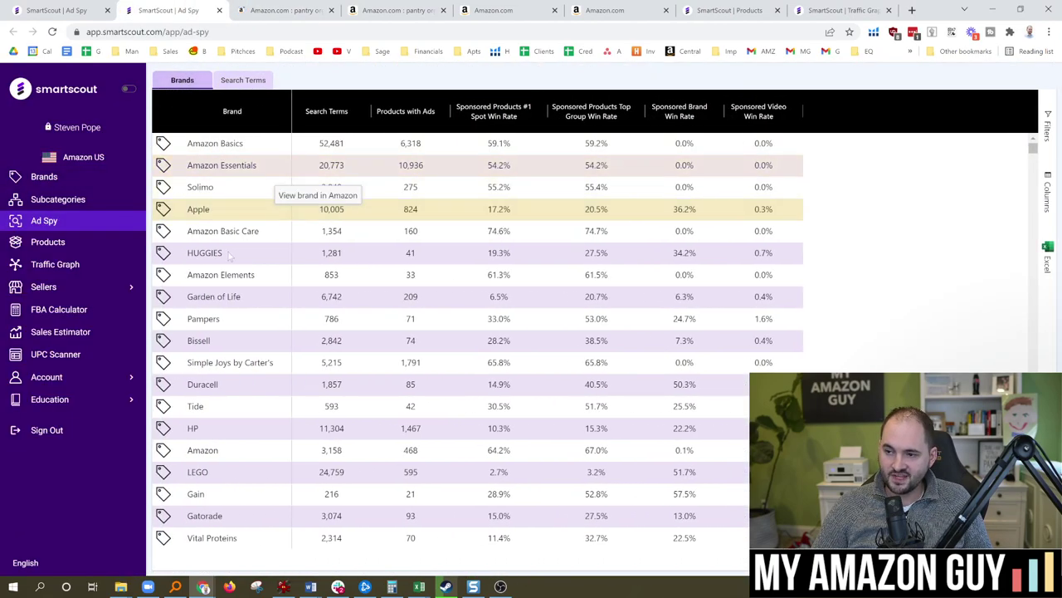
pyautogui.click(214, 275)
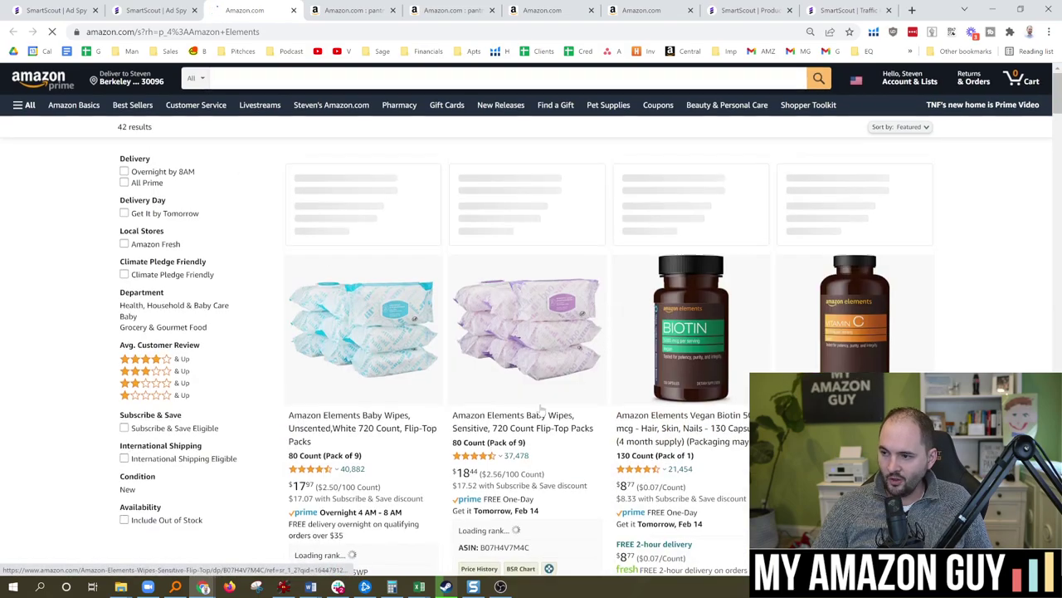
pyautogui.scroll(-3, 514, 390)
# - Switch to the SmartScout product results for ASIN B09C2L41QN and review its revenue, units sold, reviews, Buy Box and page score columns
pyautogui.hotkey('ctrl', '1')
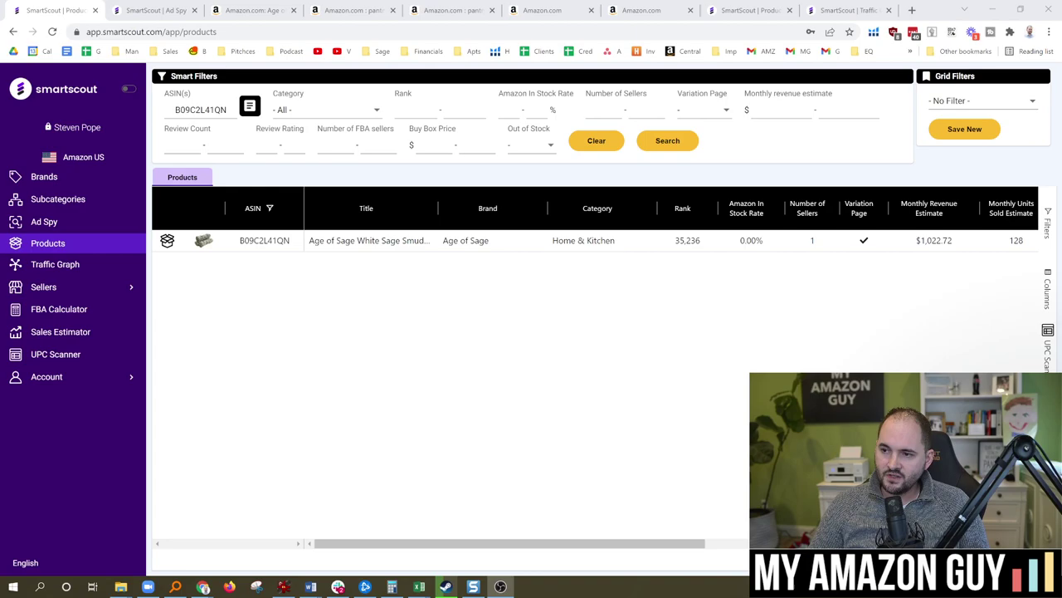
pyautogui.doubleClick(200, 109)
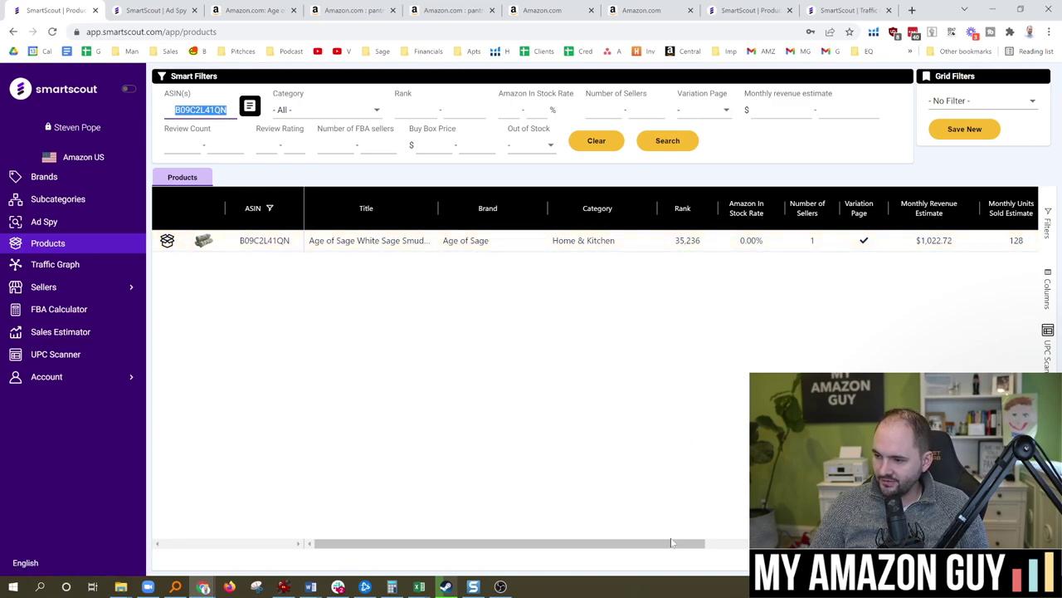
pyautogui.hscroll(3, 672, 543)
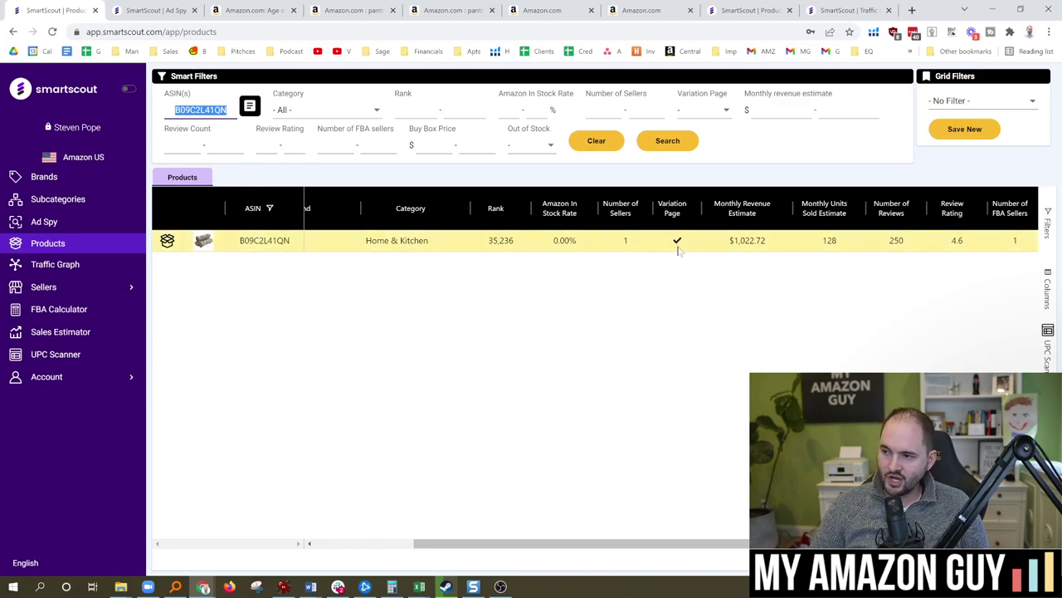
pyautogui.click(743, 543)
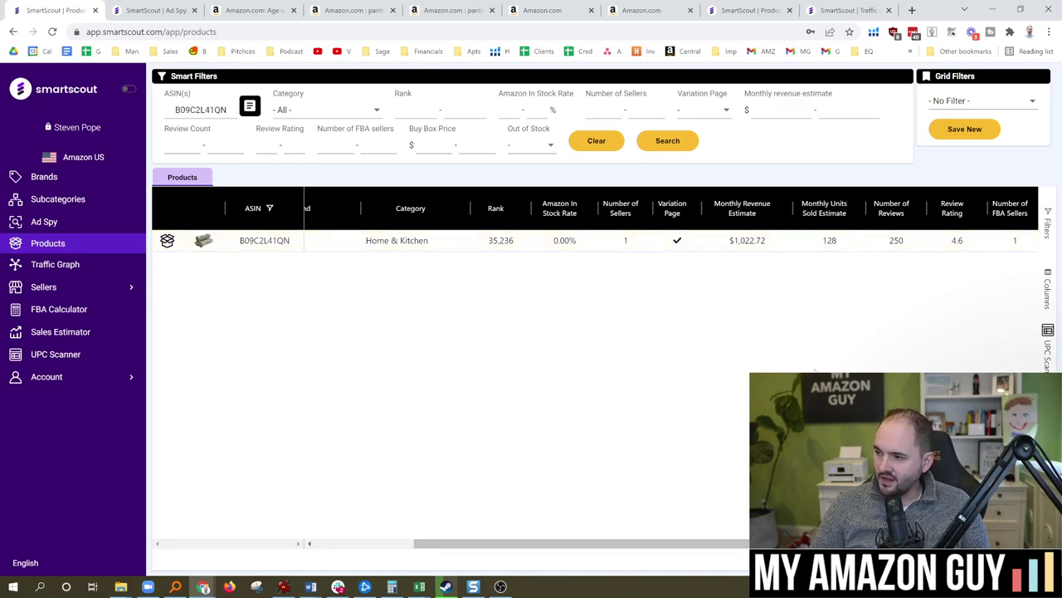
pyautogui.hscroll(5, 594, 224)
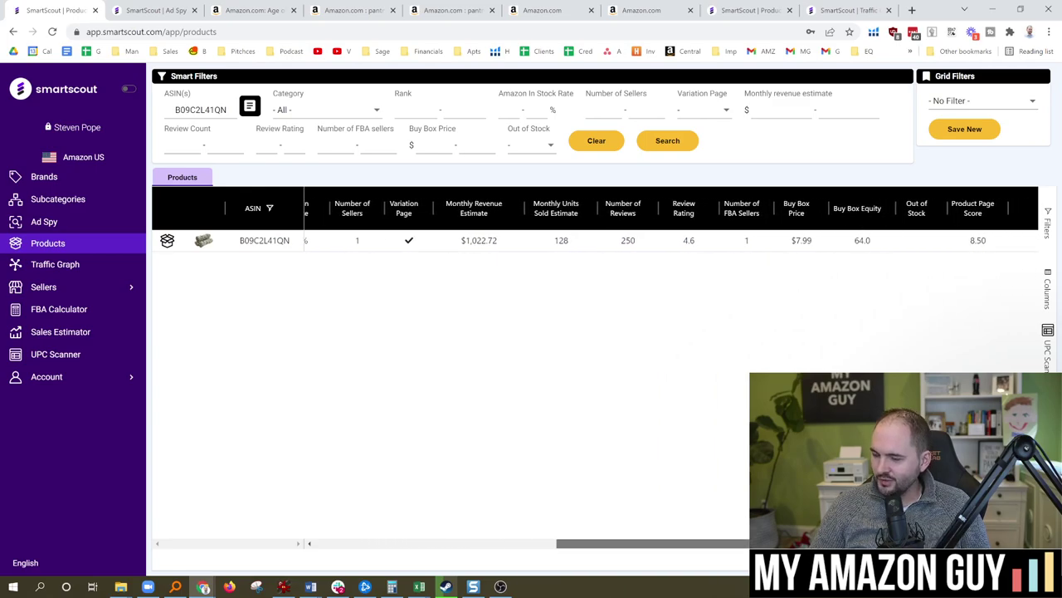
pyautogui.hscroll(1, 594, 224)
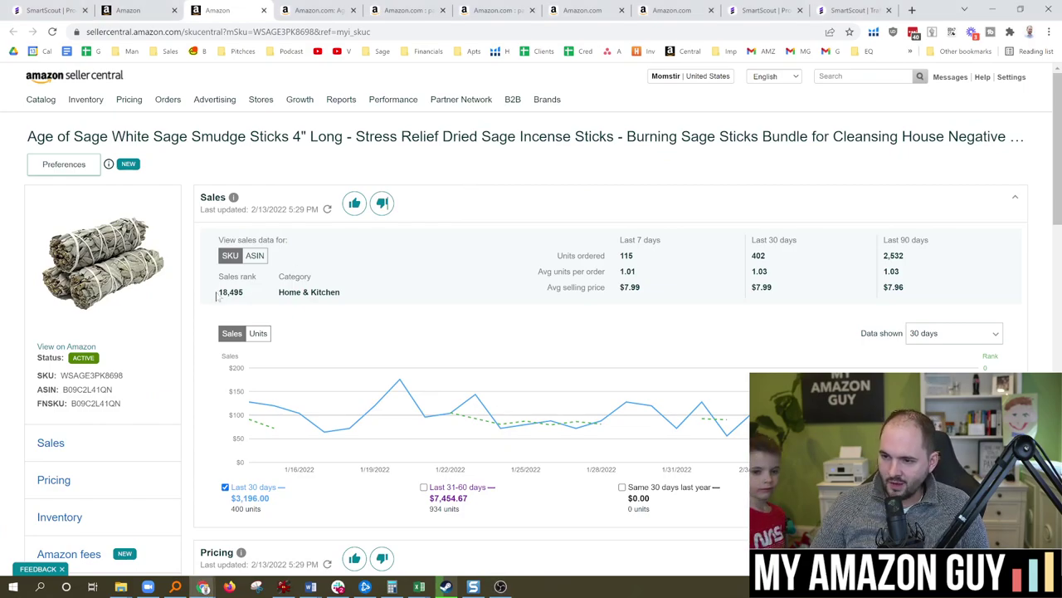
# - In Amazon Seller Central, check the Age of Sage smudge sticks' sales rank, 30-day units ordered and 30-day sales
pyautogui.moveTo(217, 294); pyautogui.dragTo(244, 293)
pyautogui.scroll(-1, 781, 198)
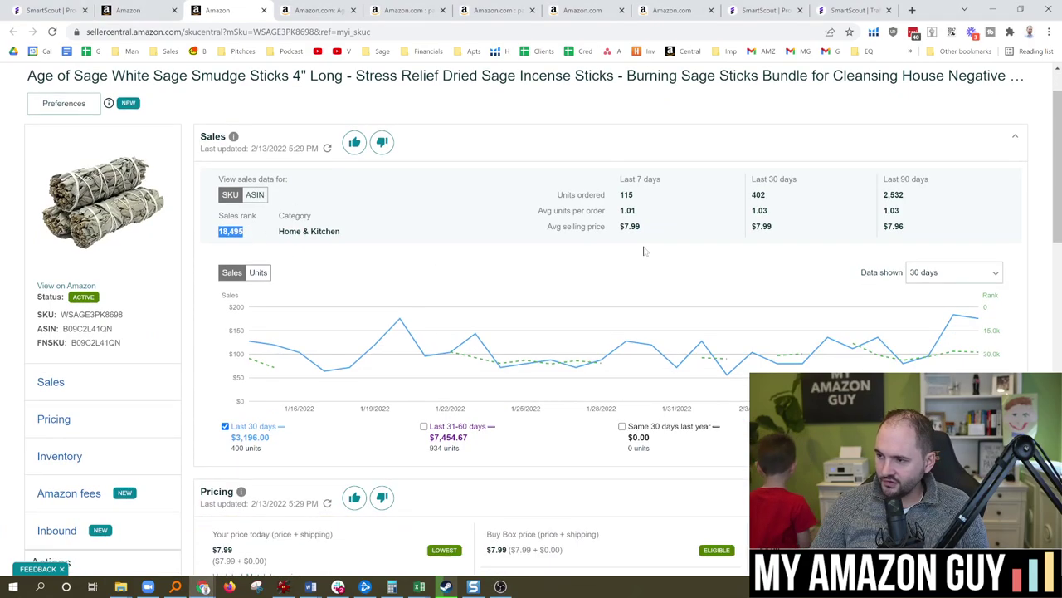
pyautogui.doubleClick(758, 194)
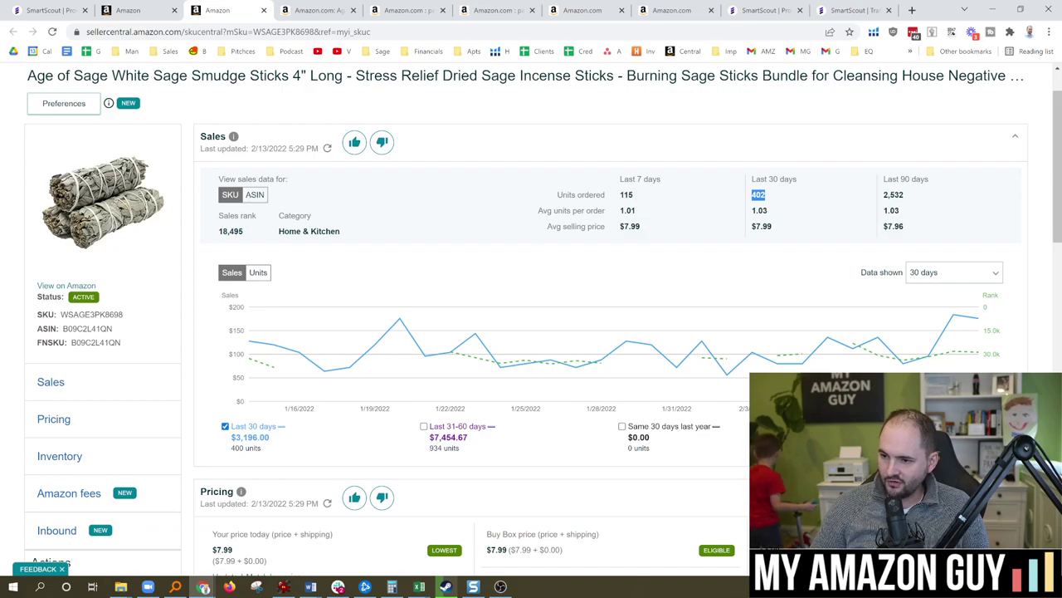
pyautogui.scroll(-1, 747, 249)
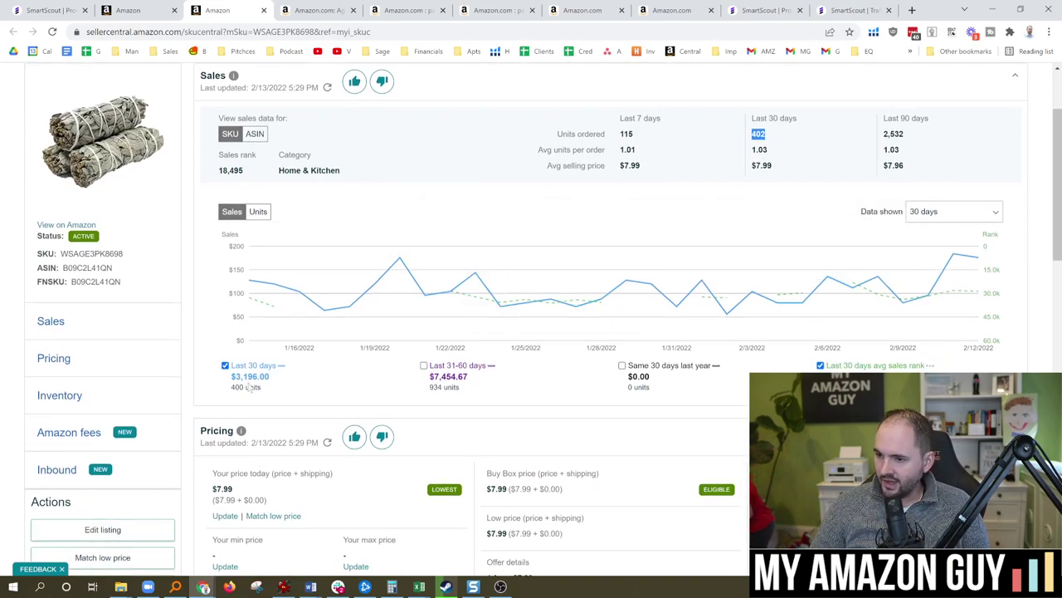
# - Review the smudge sticks' last-30-days sales total, then show the Seller Central sales chart over 6 months
pyautogui.moveTo(232, 376); pyautogui.dragTo(270, 377)
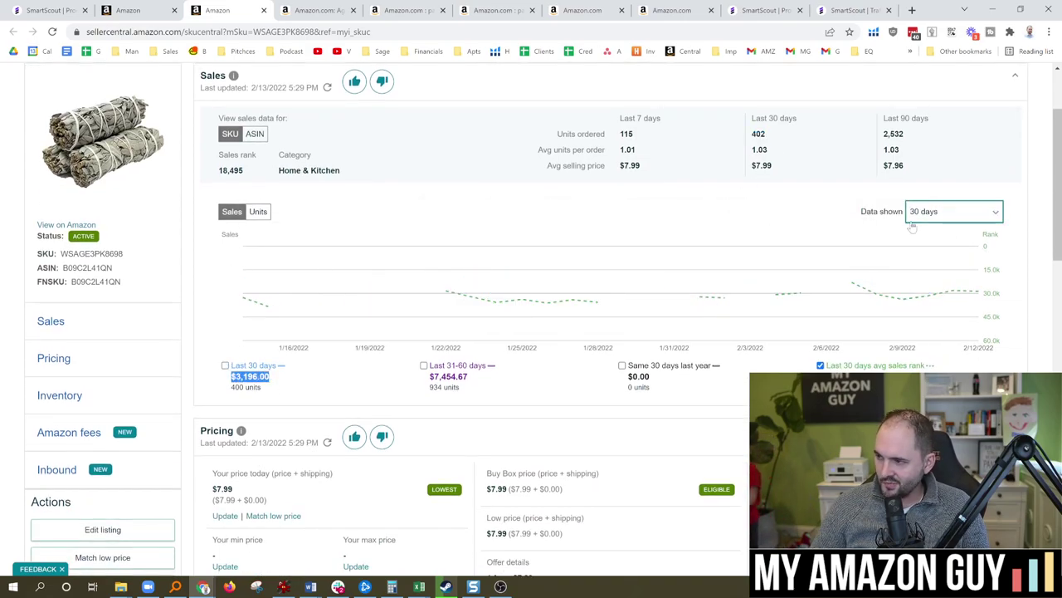
pyautogui.click(921, 214)
pyautogui.click(923, 273)
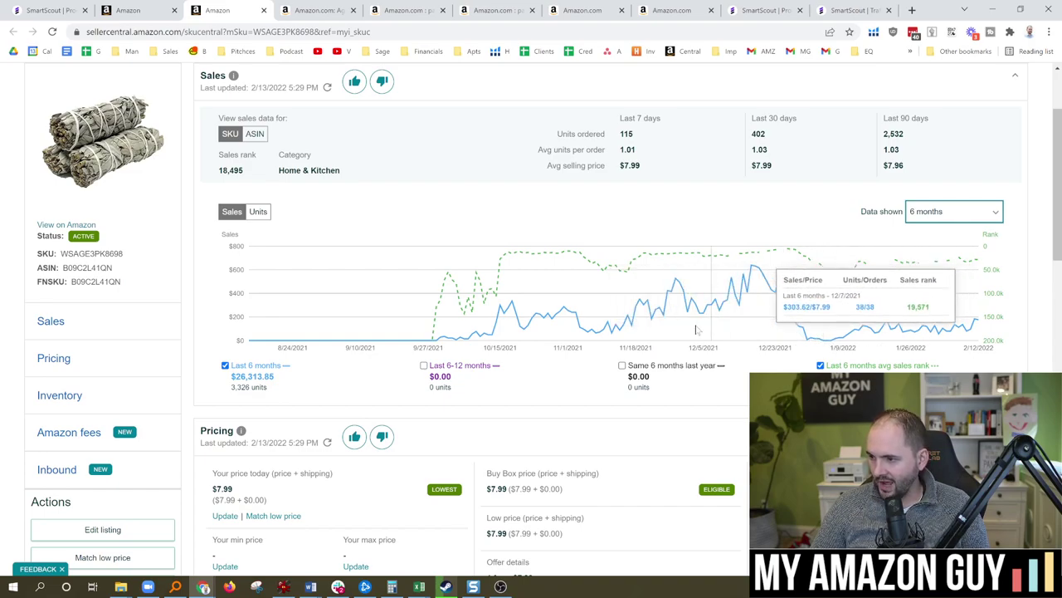
# - Return to SmartScout's product list and search Home & Kitchen products ranked 25000 to 35000
pyautogui.hotkey('ctrl', '1')
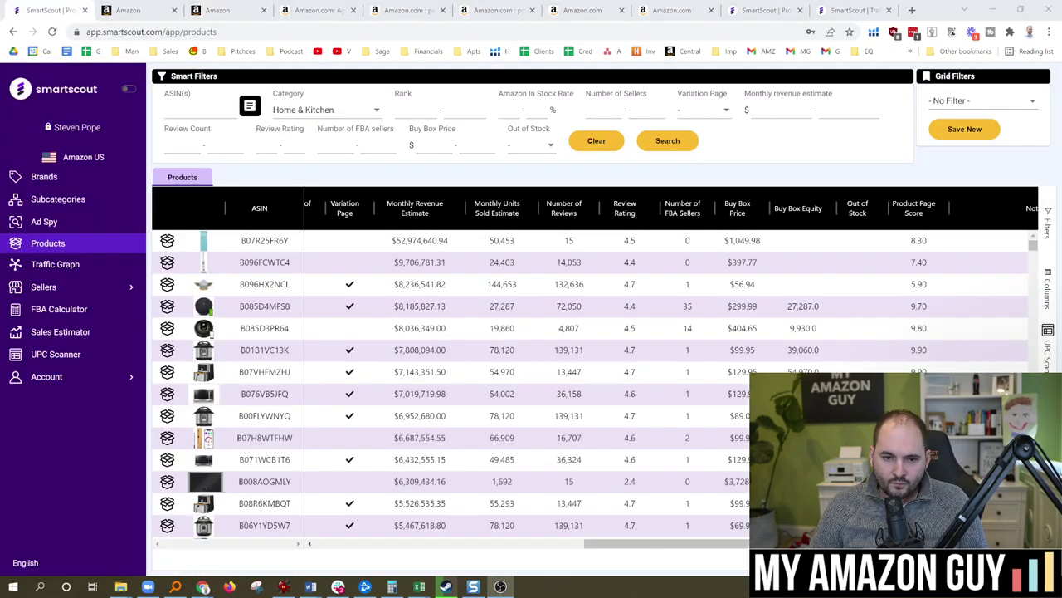
pyautogui.click(342, 110)
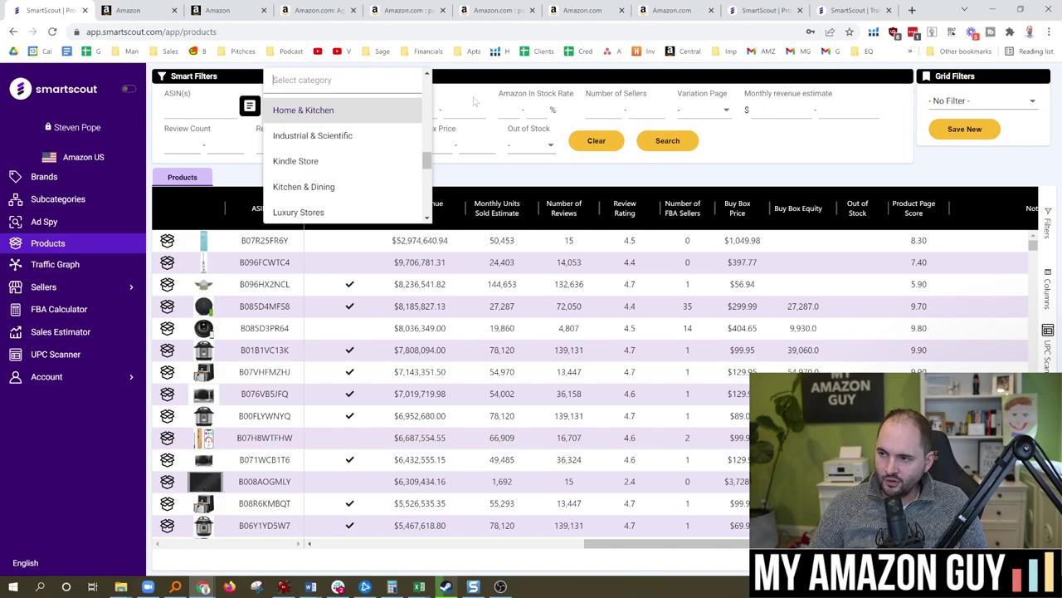
pyautogui.click(321, 114)
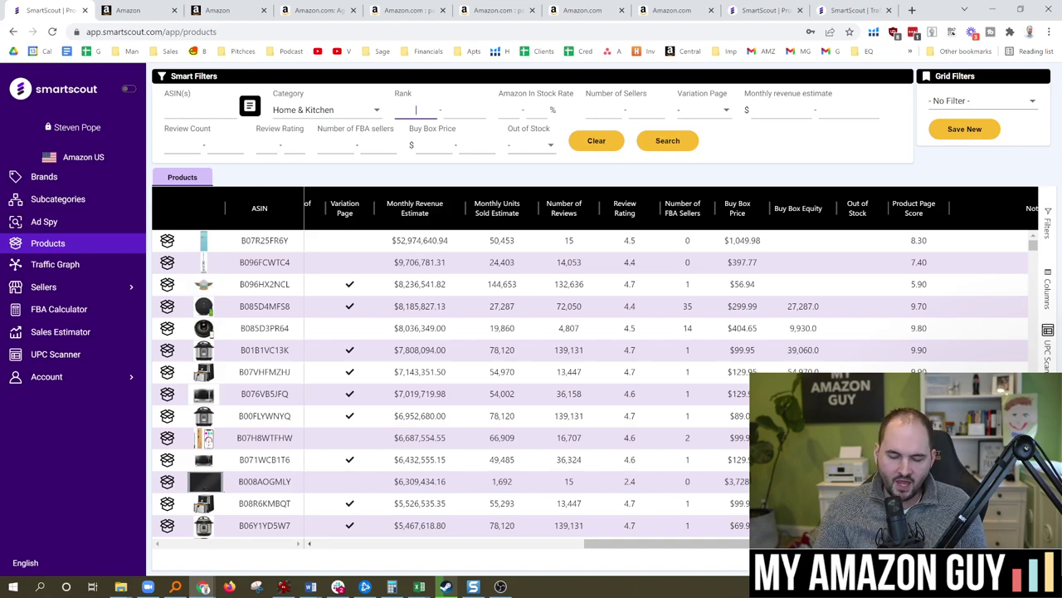
pyautogui.write('00')
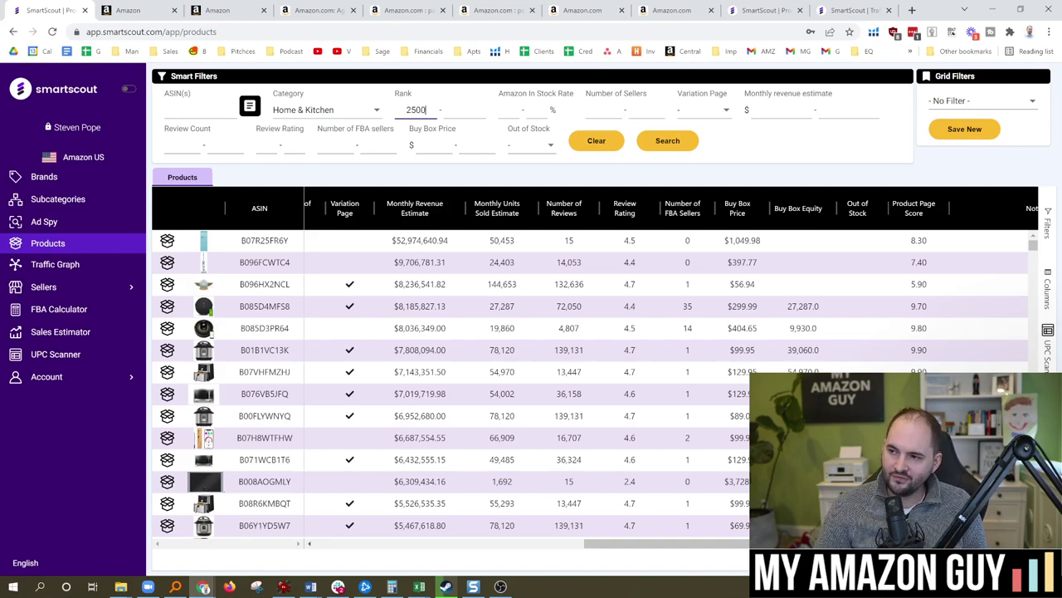
pyautogui.write('0')
pyautogui.press('Tab')
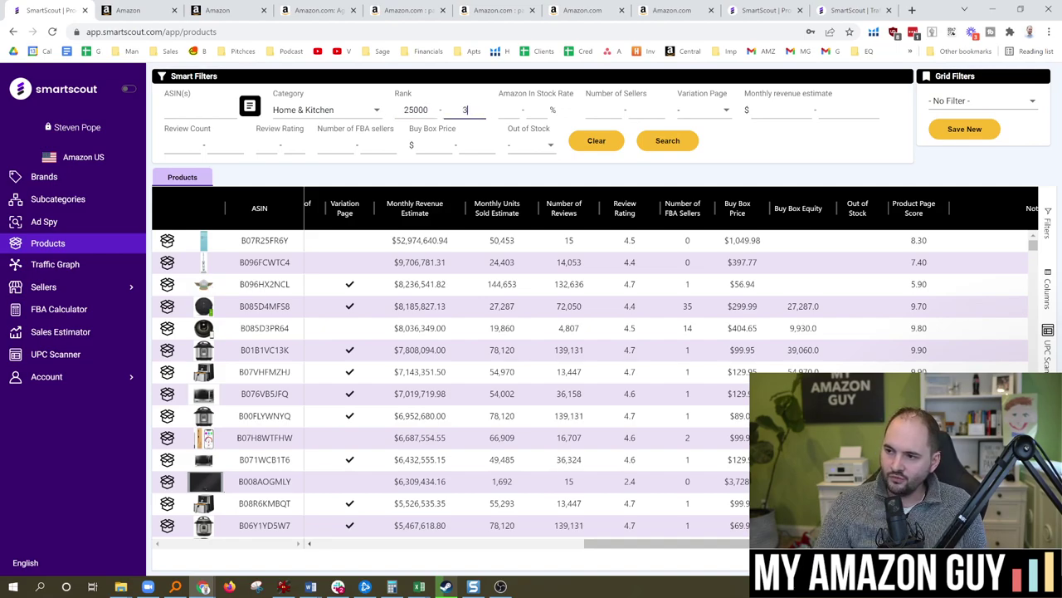
pyautogui.write('35000')
pyautogui.click(668, 141)
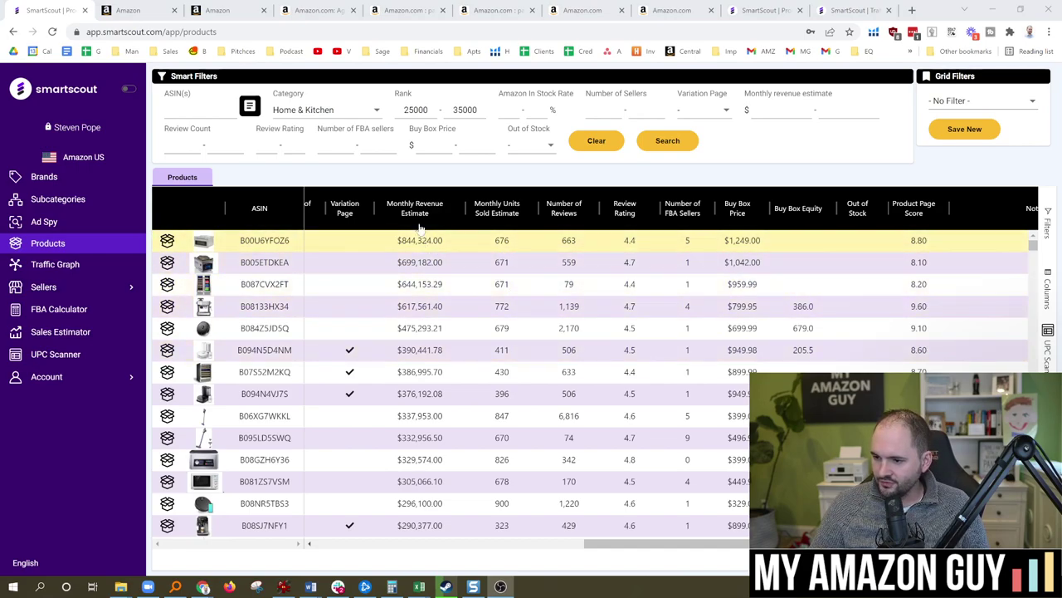
# - Sort the product results by monthly revenue estimate, highest first, and view their titles, ranks and the Variation Page filter options
pyautogui.click(457, 217)
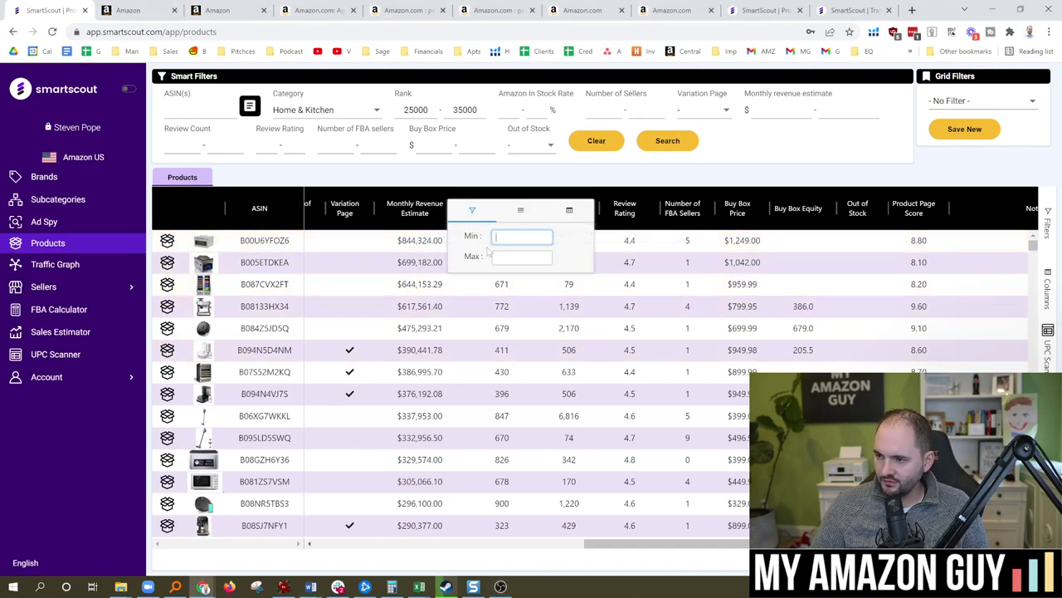
pyautogui.click(408, 224)
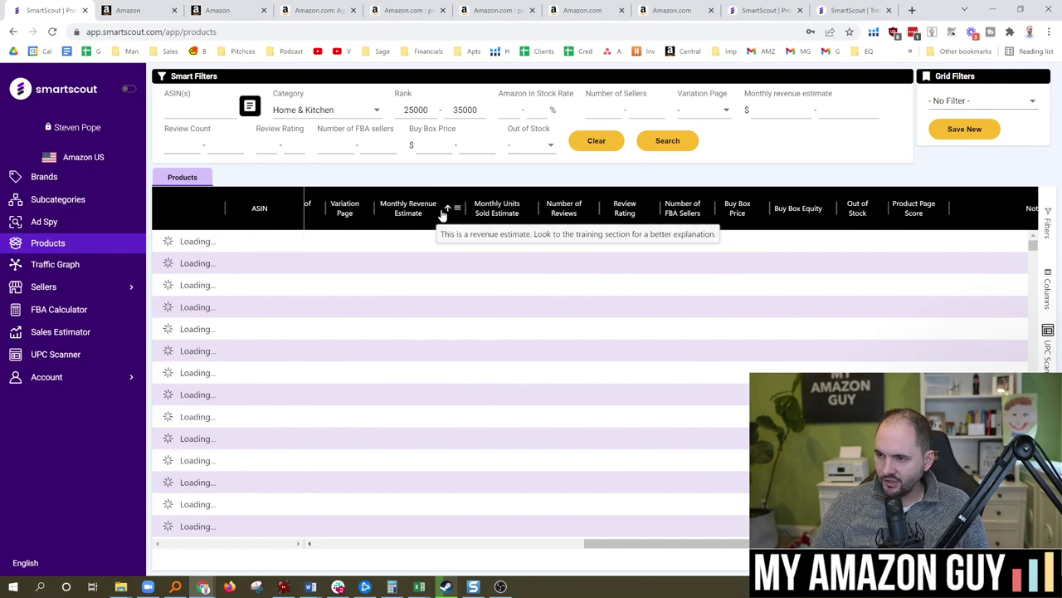
pyautogui.click(439, 213)
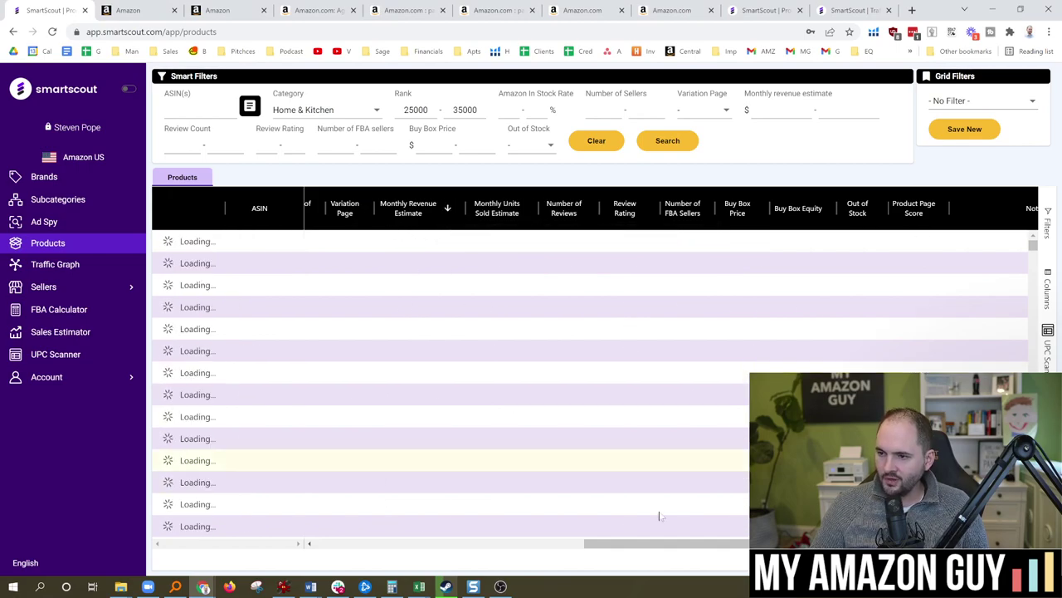
pyautogui.moveTo(643, 546); pyautogui.dragTo(348, 546)
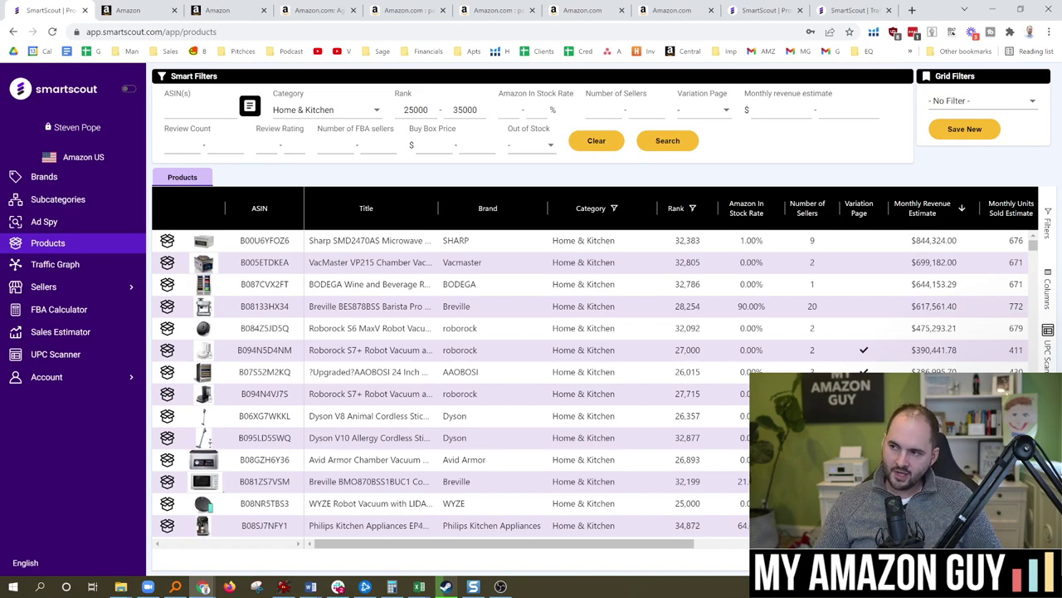
pyautogui.click(712, 115)
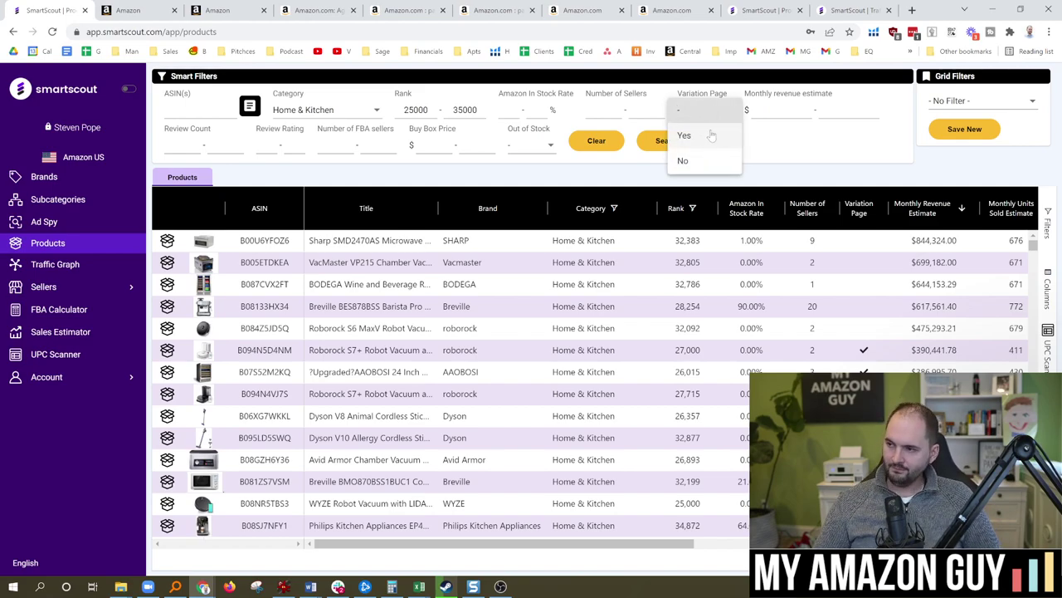
pyautogui.click(799, 164)
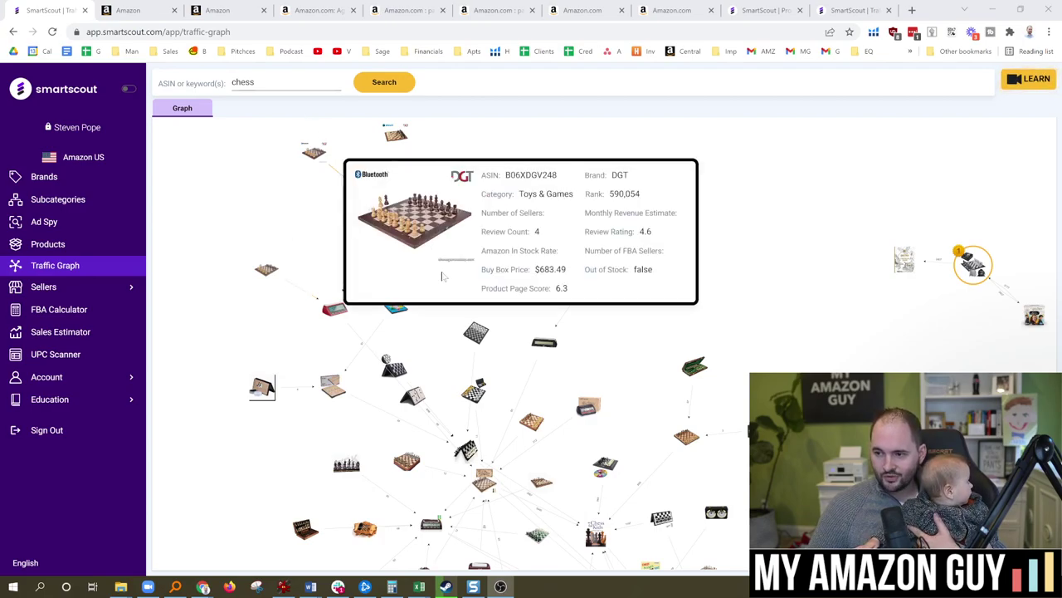
# - In the chess traffic graph, examine the red DGT chess clock and the DGT bag that sends traffic to it
pyautogui.moveTo(334, 309)
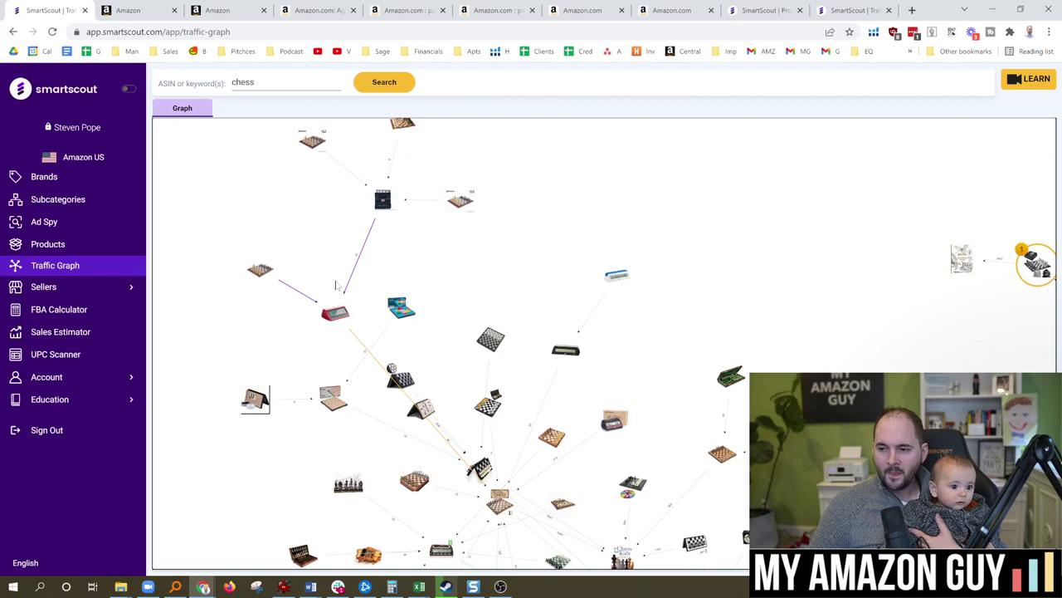
pyautogui.scroll(8, 332, 288)
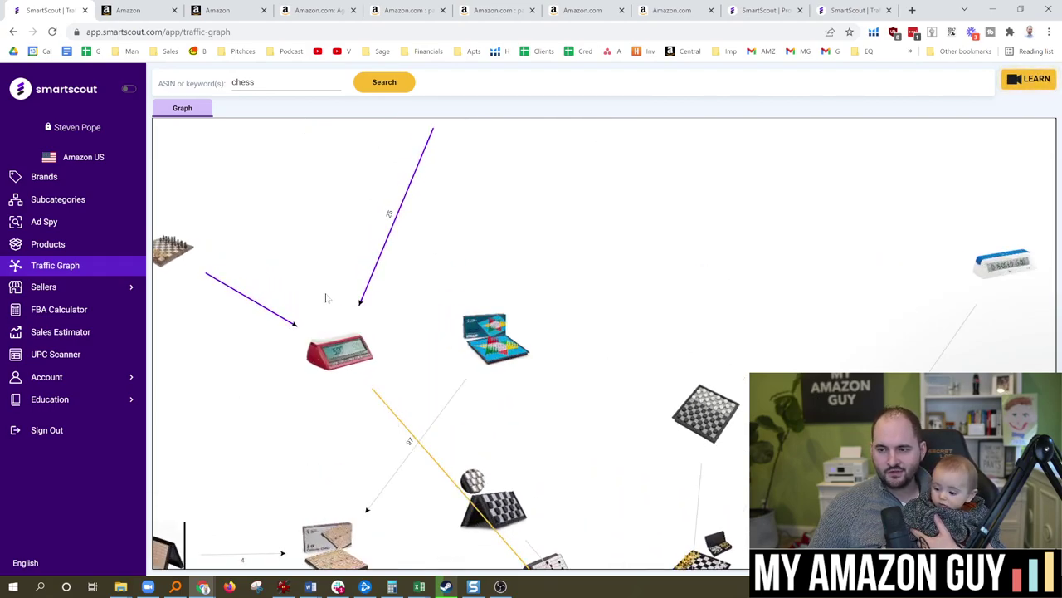
pyautogui.scroll(6, 321, 297)
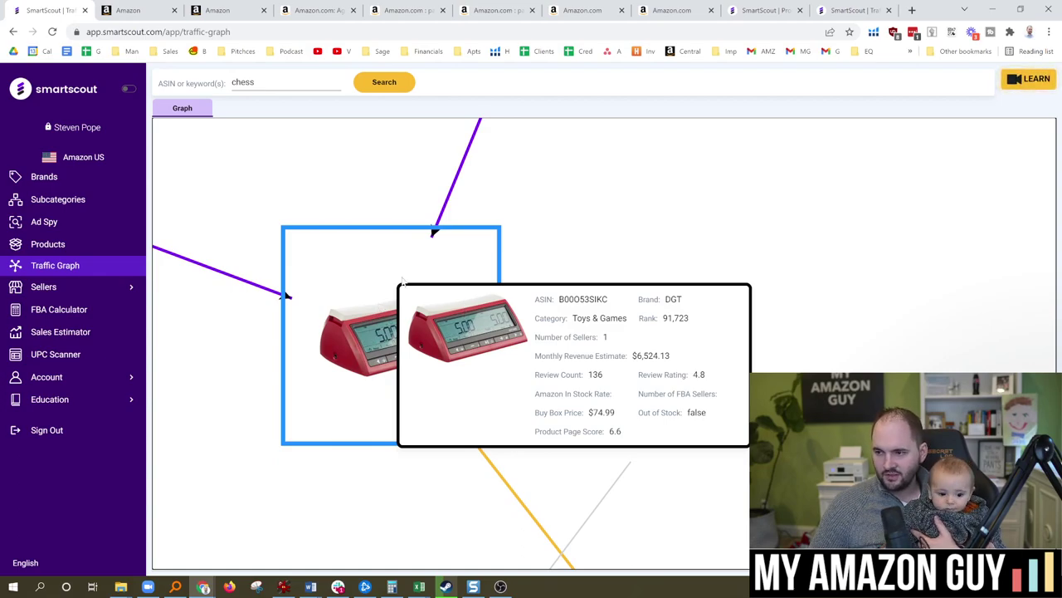
pyautogui.scroll(-5, 401, 281)
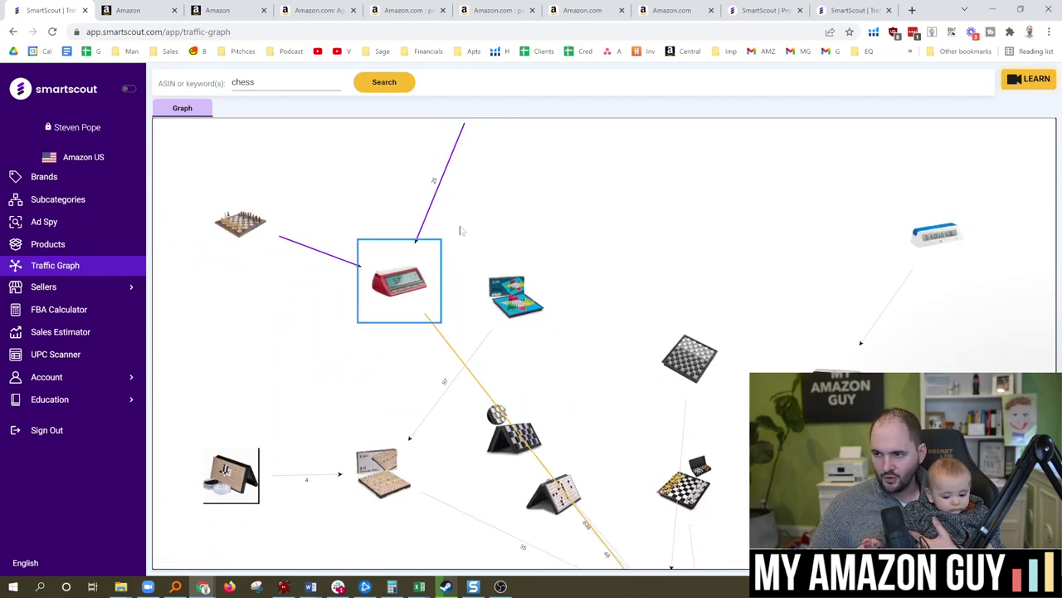
pyautogui.scroll(-2, 462, 231)
pyautogui.moveTo(453, 199)
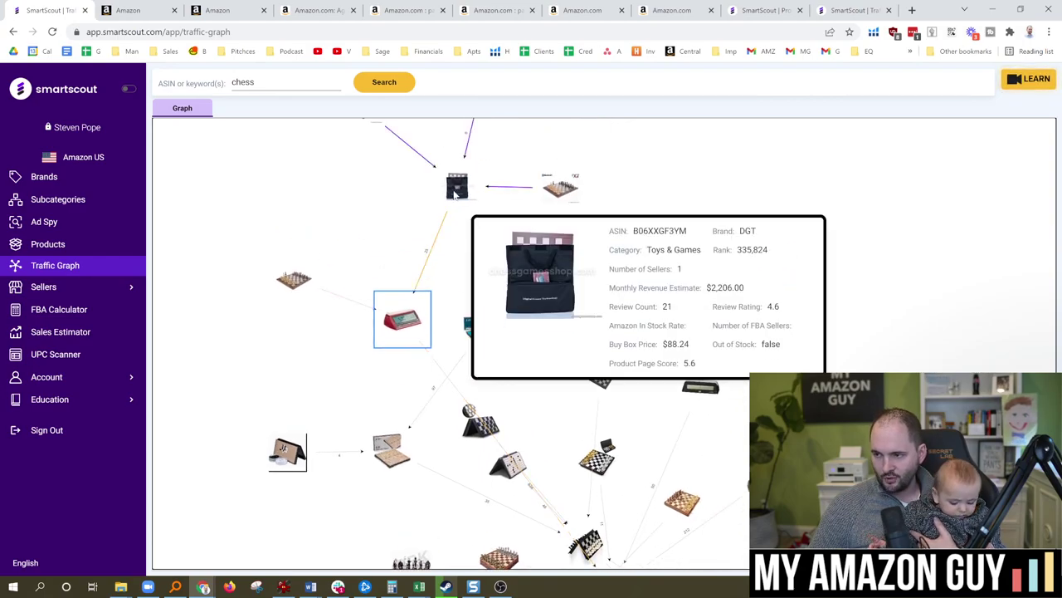
pyautogui.moveTo(404, 328)
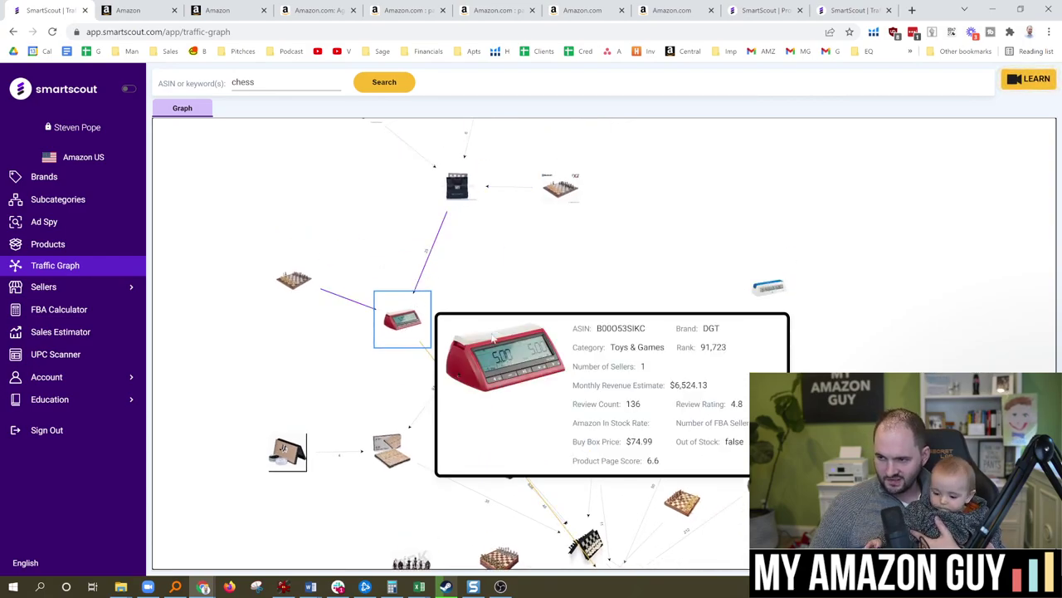
# - Follow the chess traffic graph to the QuadPro folding board and the wooden chess set B07N5ZS5QP, and inspect their details
pyautogui.moveTo(502, 293); pyautogui.dragTo(432, 242)
pyautogui.moveTo(410, 378)
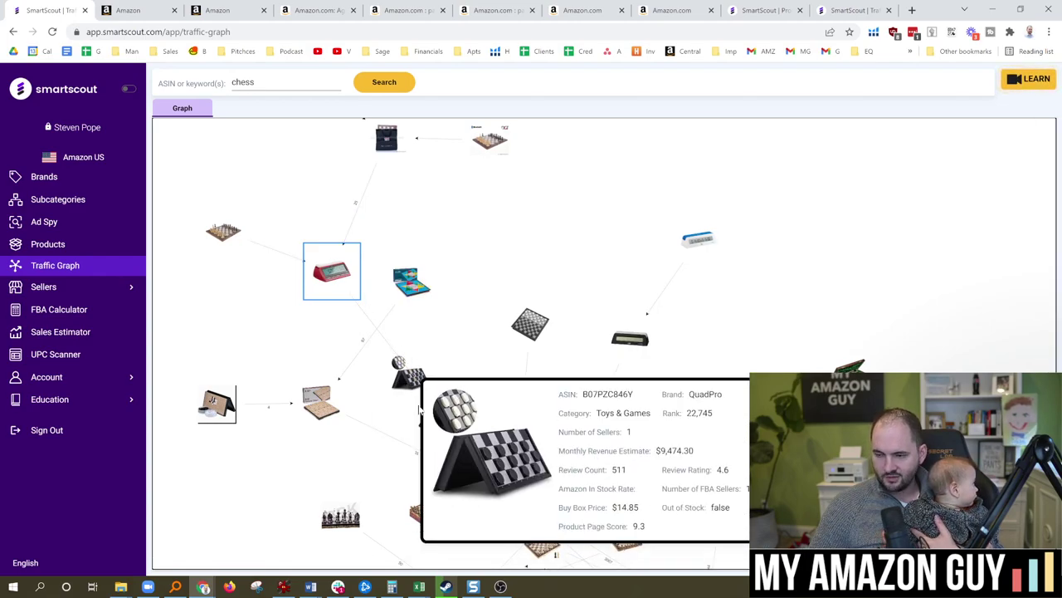
pyautogui.moveTo(529, 407); pyautogui.dragTo(473, 352)
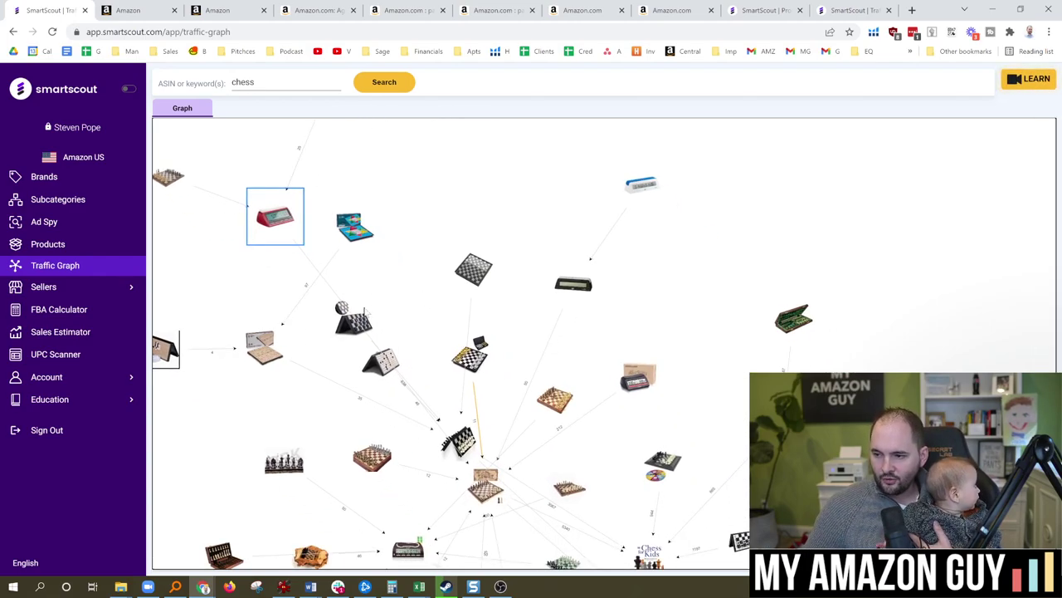
pyautogui.scroll(-3, 504, 345)
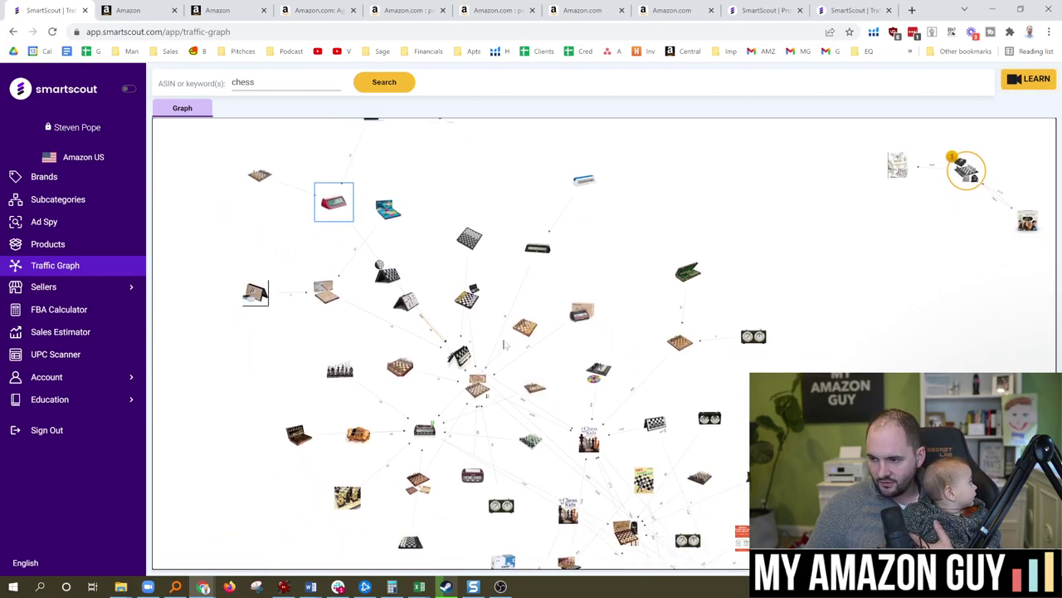
pyautogui.scroll(3, 504, 344)
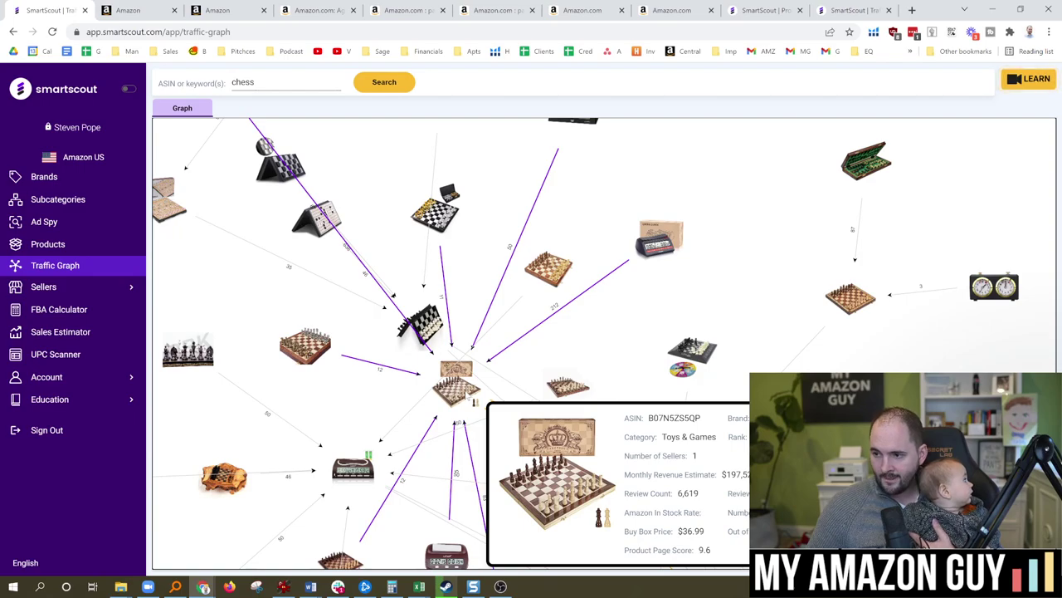
pyautogui.scroll(-2, 456, 382)
pyautogui.scroll(-1, 470, 395)
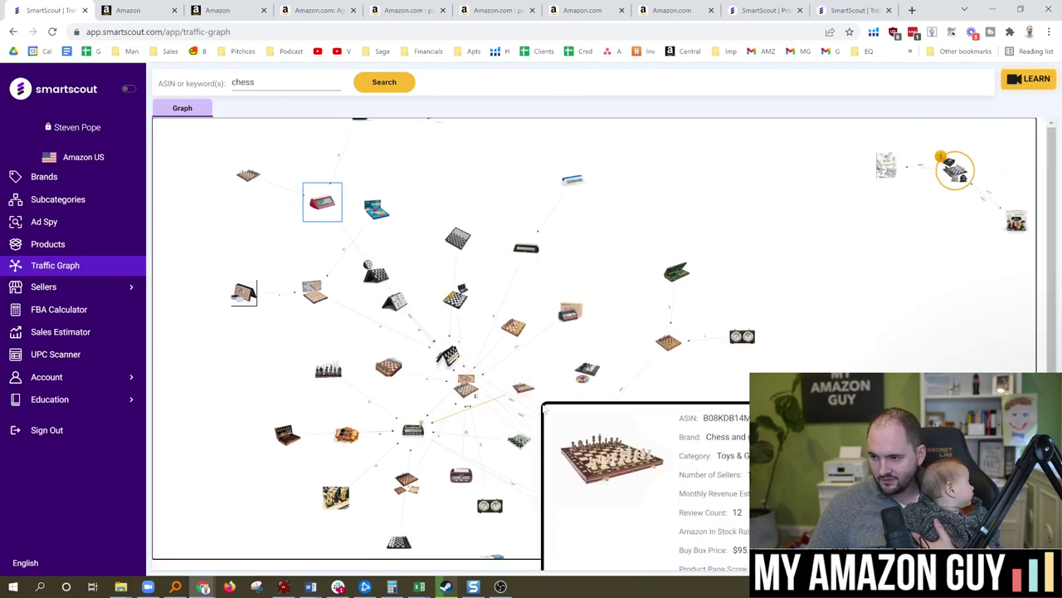
# - Inspect the Chess for Kids book in the traffic graph, including the products linked to it and their traffic strengths
pyautogui.scroll(5, 469, 395)
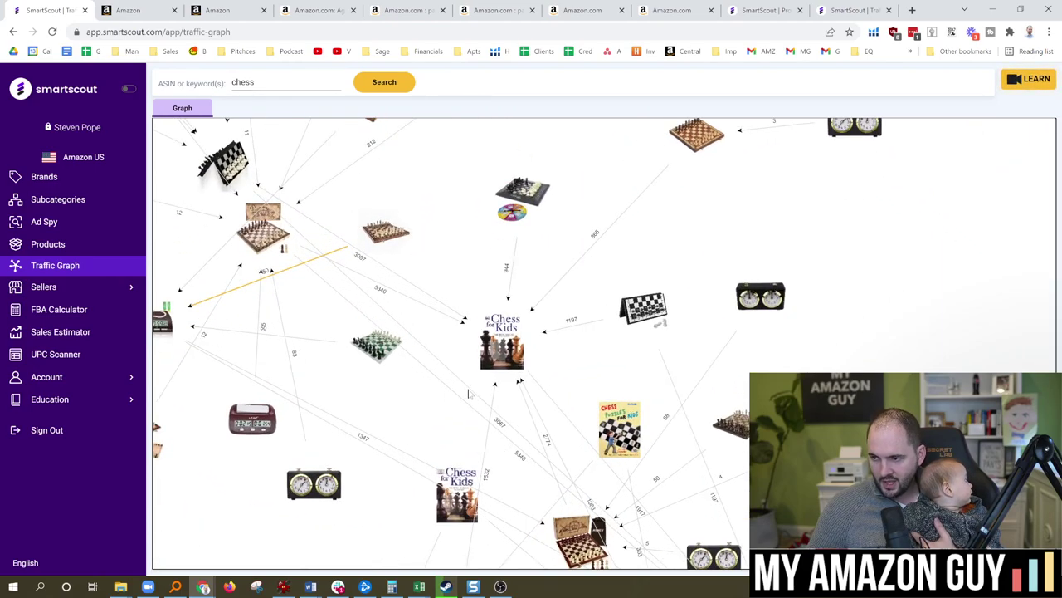
pyautogui.moveTo(474, 361)
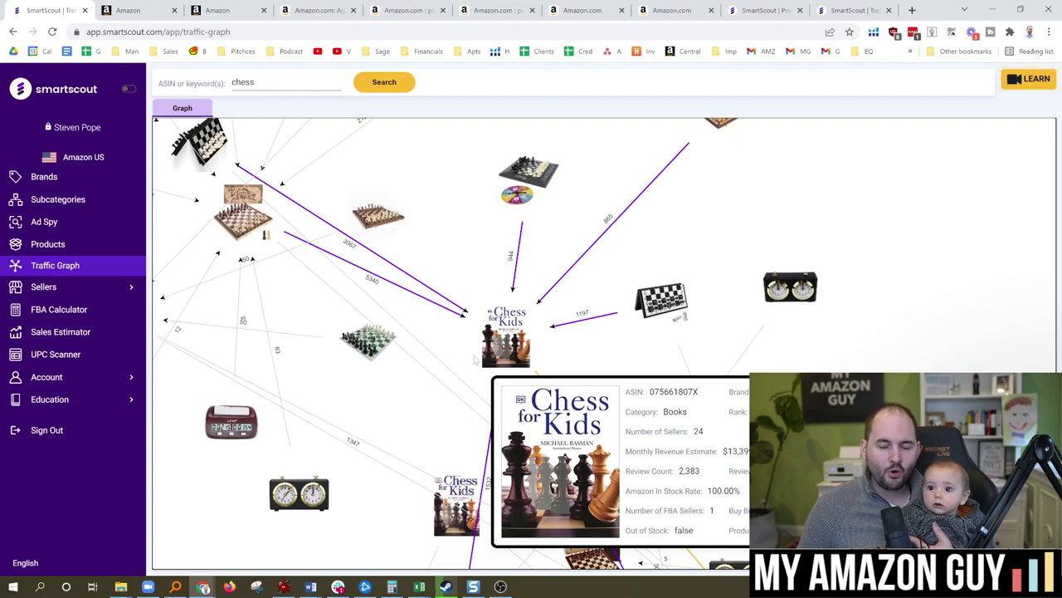
pyautogui.click(281, 90)
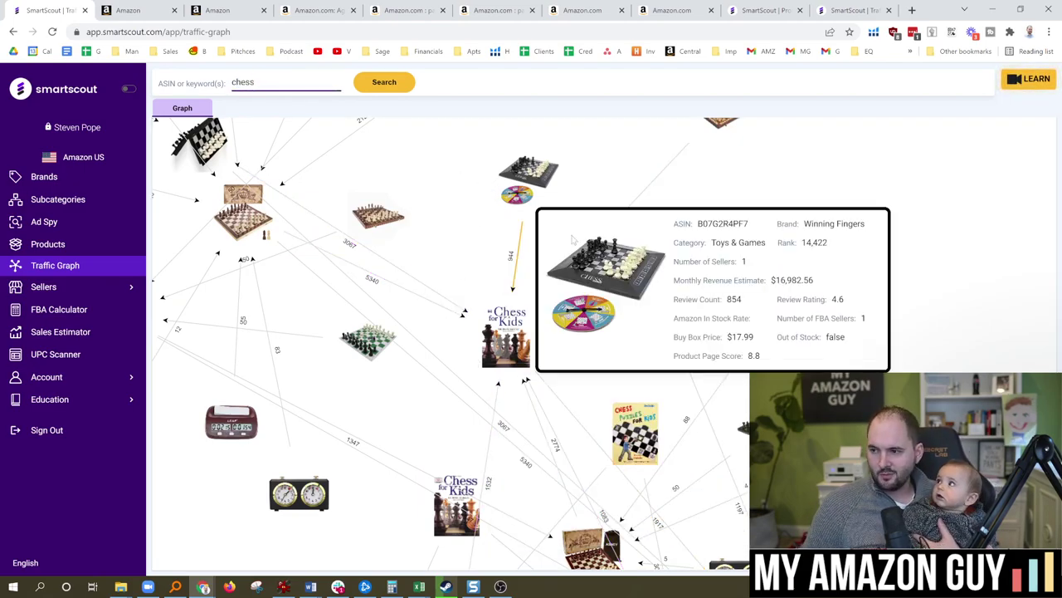
pyautogui.moveTo(465, 264); pyautogui.dragTo(431, 241)
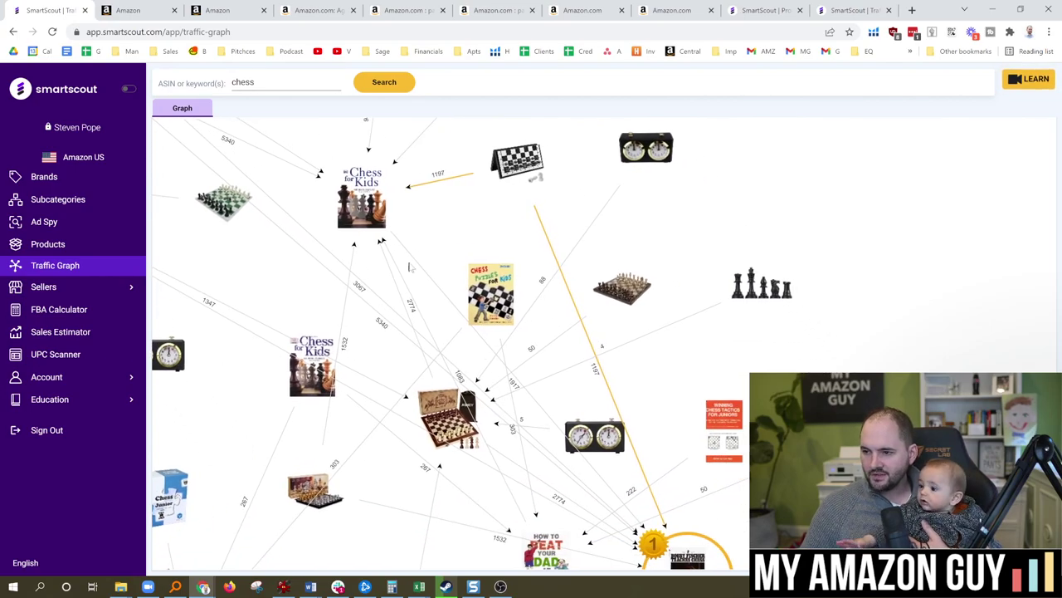
pyautogui.moveTo(377, 223)
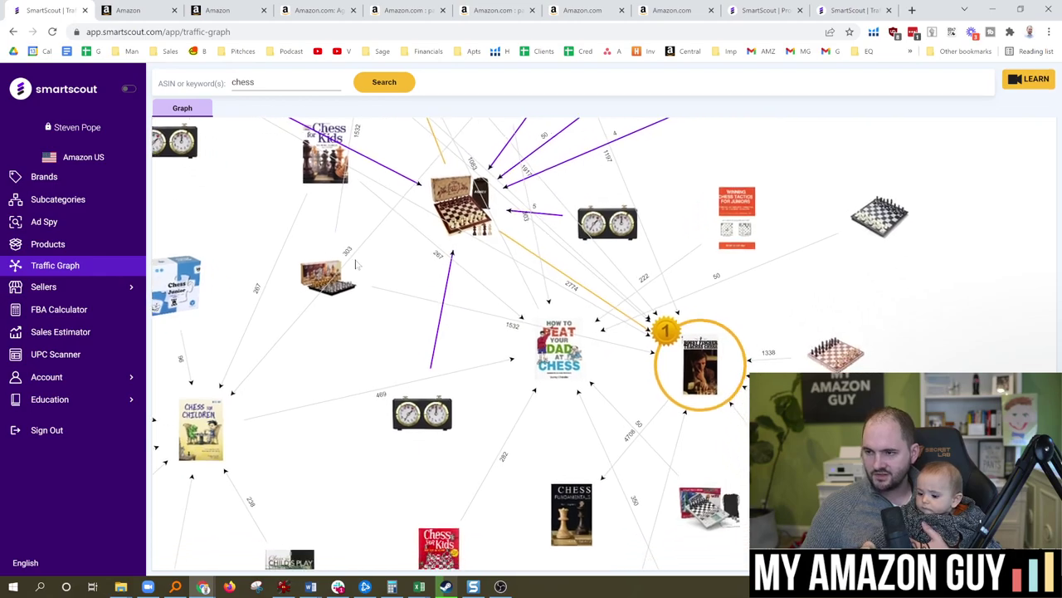
# - Open the Chess for Kids product record and review its traffic sources, variations, price history, Ad Spy data and marketplaces
pyautogui.click(328, 208)
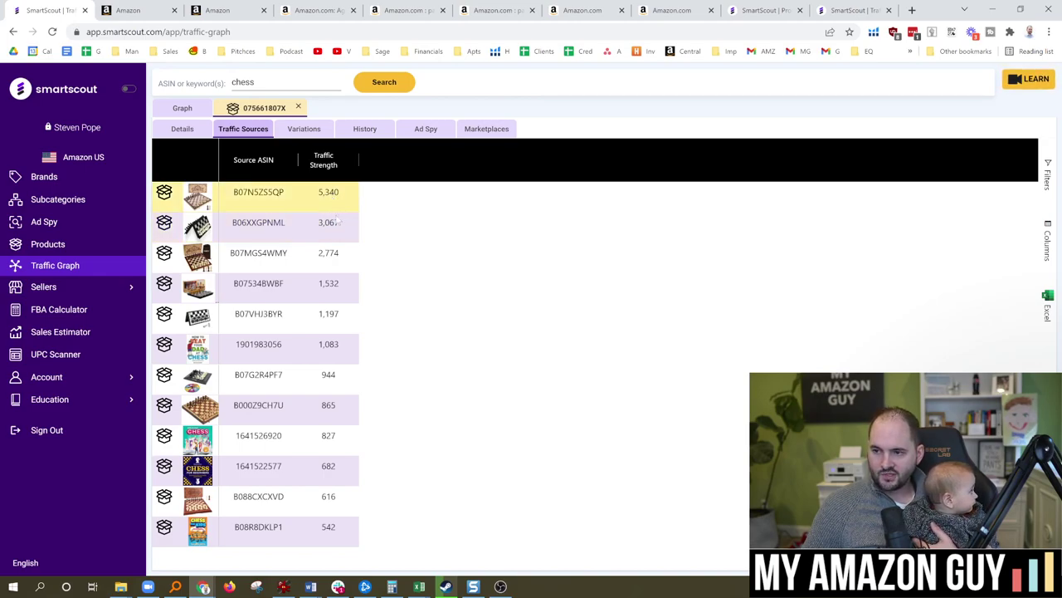
pyautogui.click(304, 132)
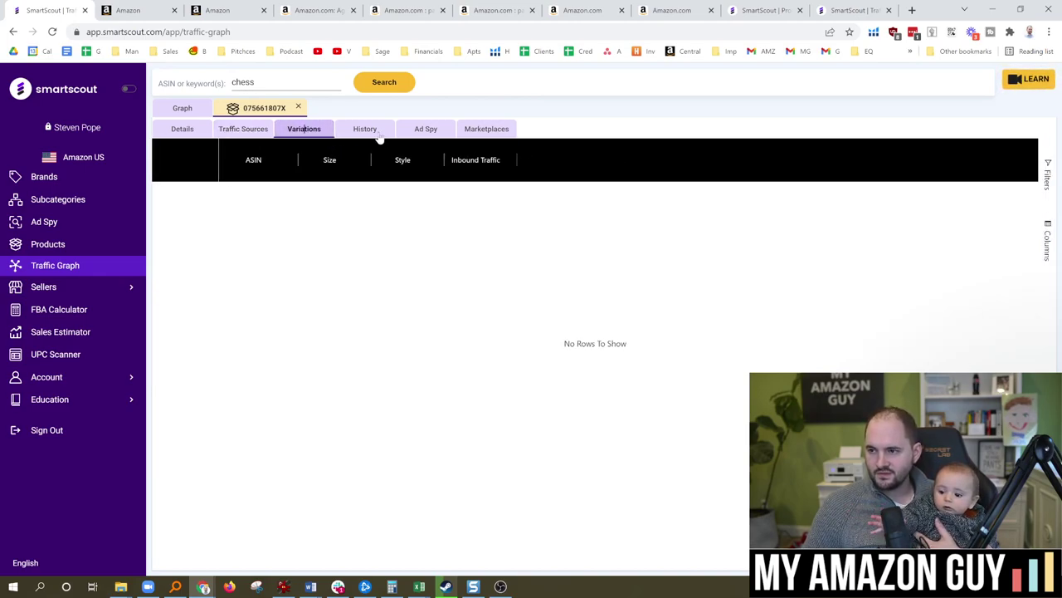
pyautogui.click(375, 133)
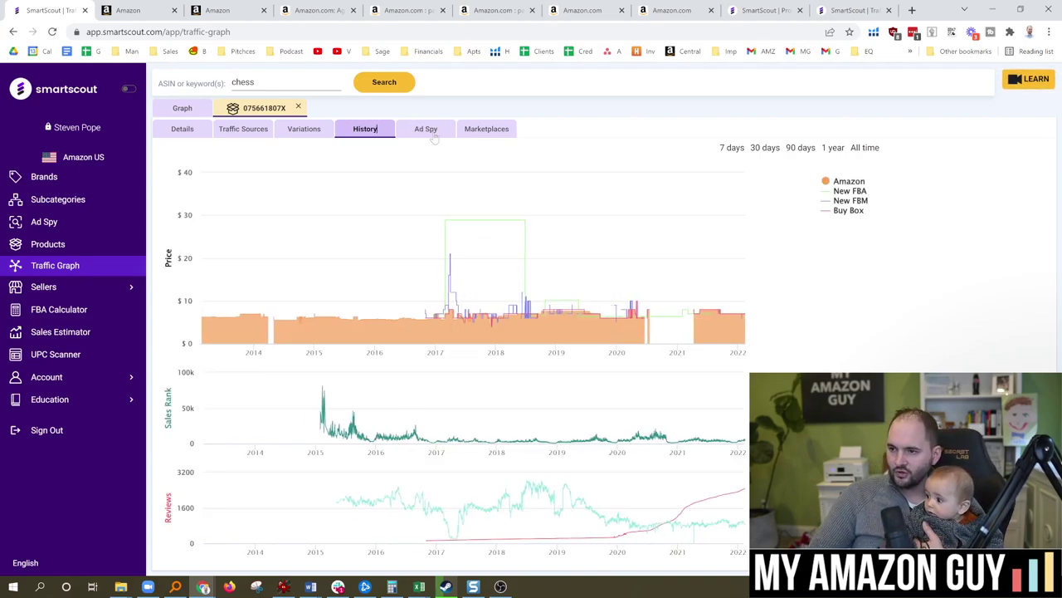
pyautogui.click(432, 133)
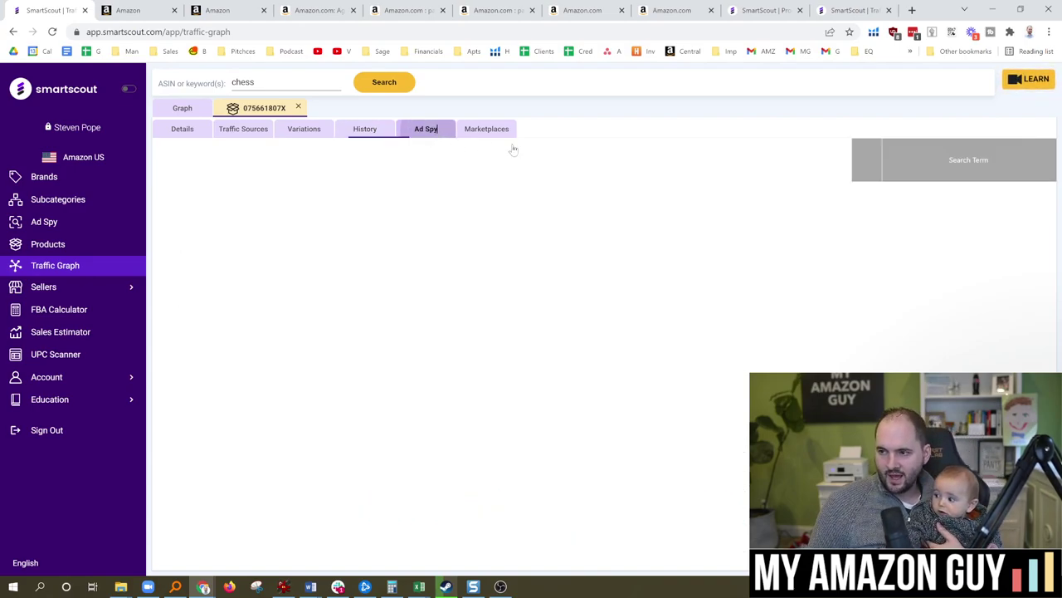
pyautogui.click(499, 137)
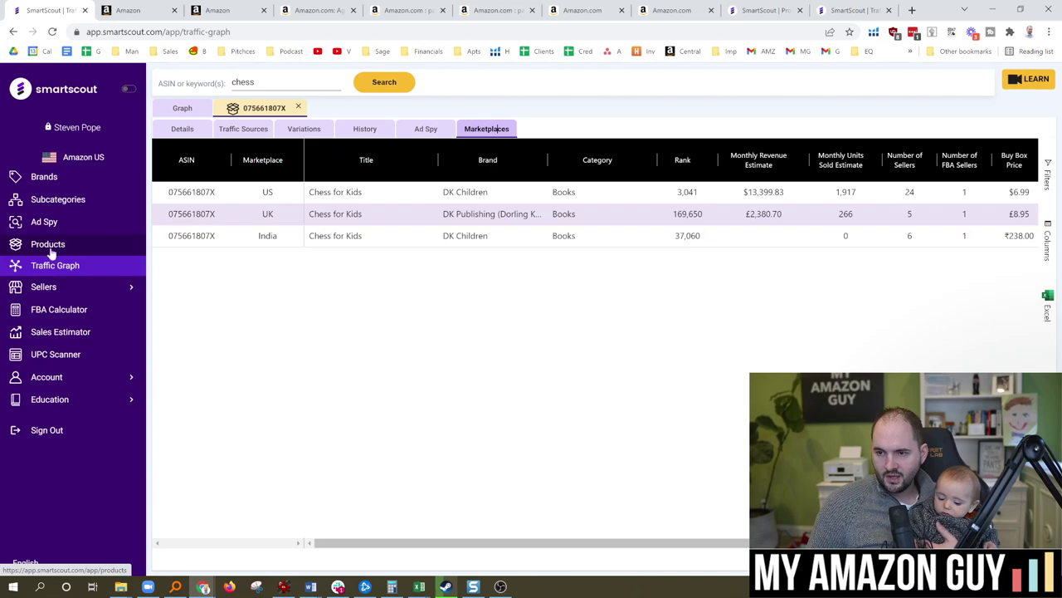
# - Review the Momstir seller's revenue, brand coverage and growth figures in Seller Search and open its product list
pyautogui.hotkey('alt', 'Left')
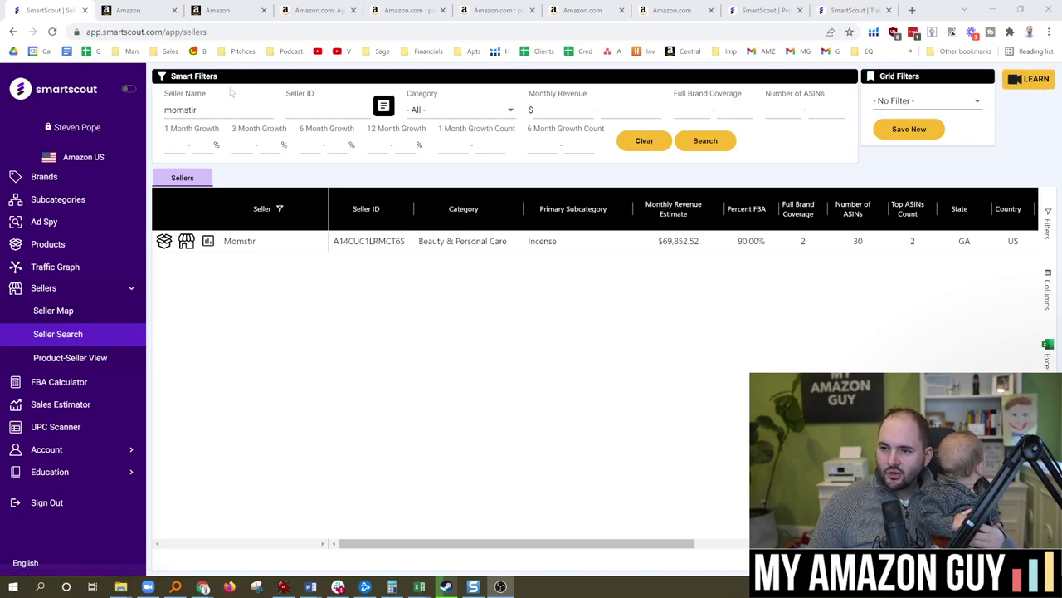
pyautogui.doubleClick(181, 110)
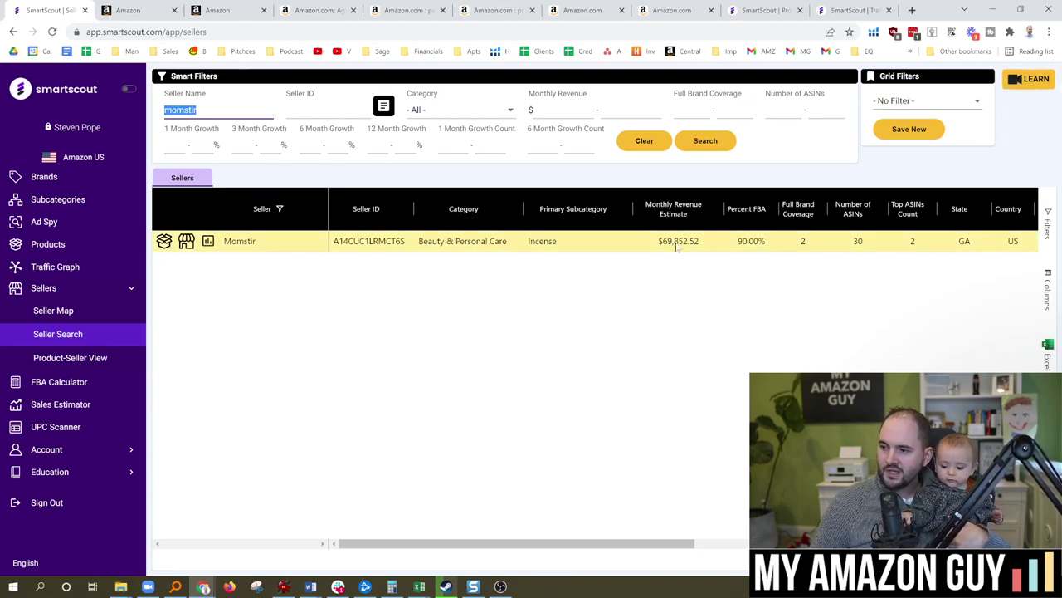
pyautogui.moveTo(668, 543); pyautogui.dragTo(845, 544)
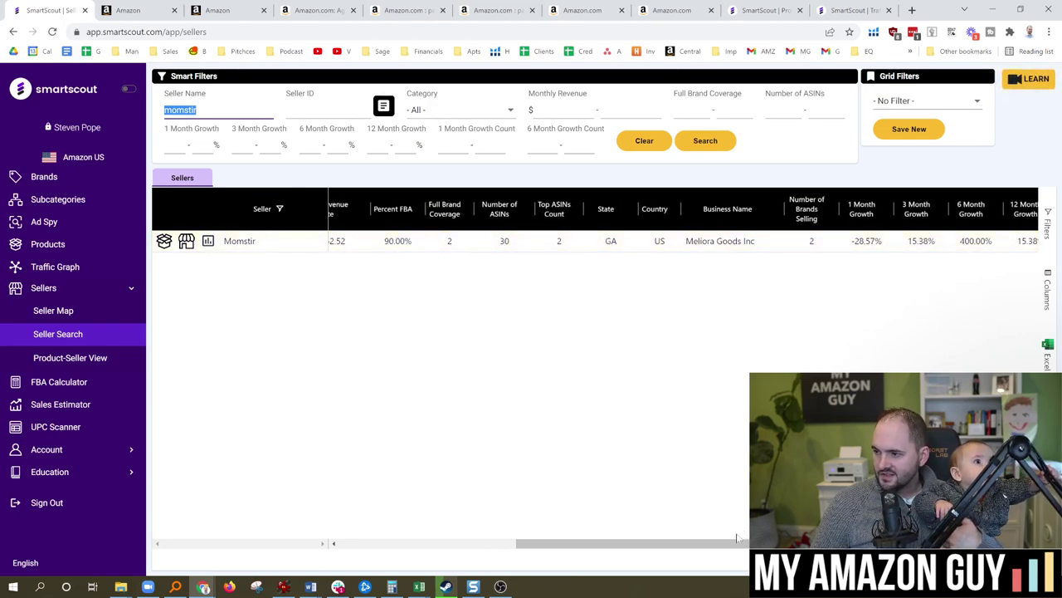
pyautogui.moveTo(736, 541); pyautogui.dragTo(884, 541)
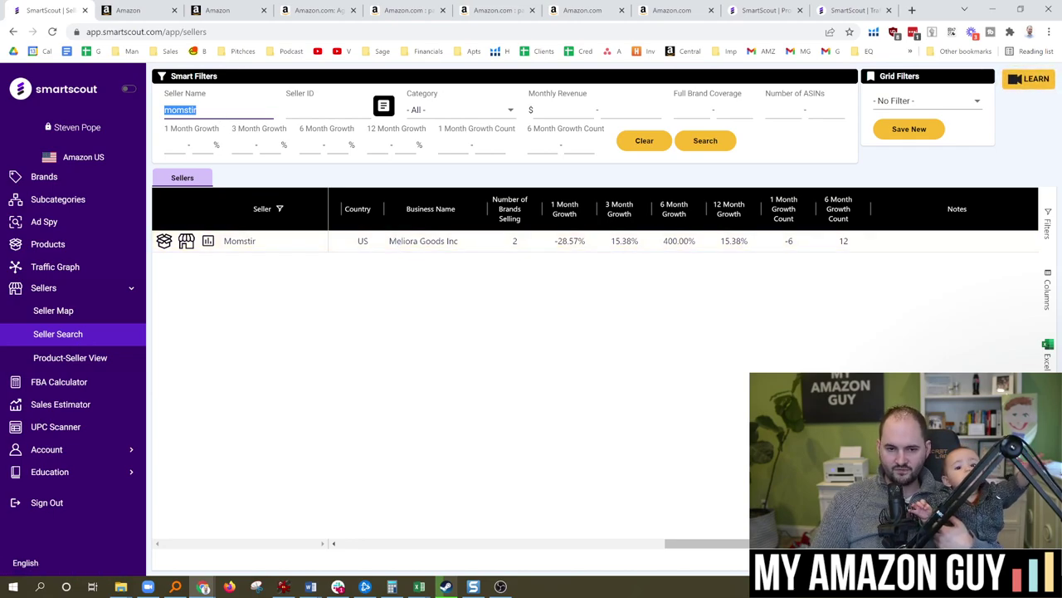
pyautogui.click(164, 240)
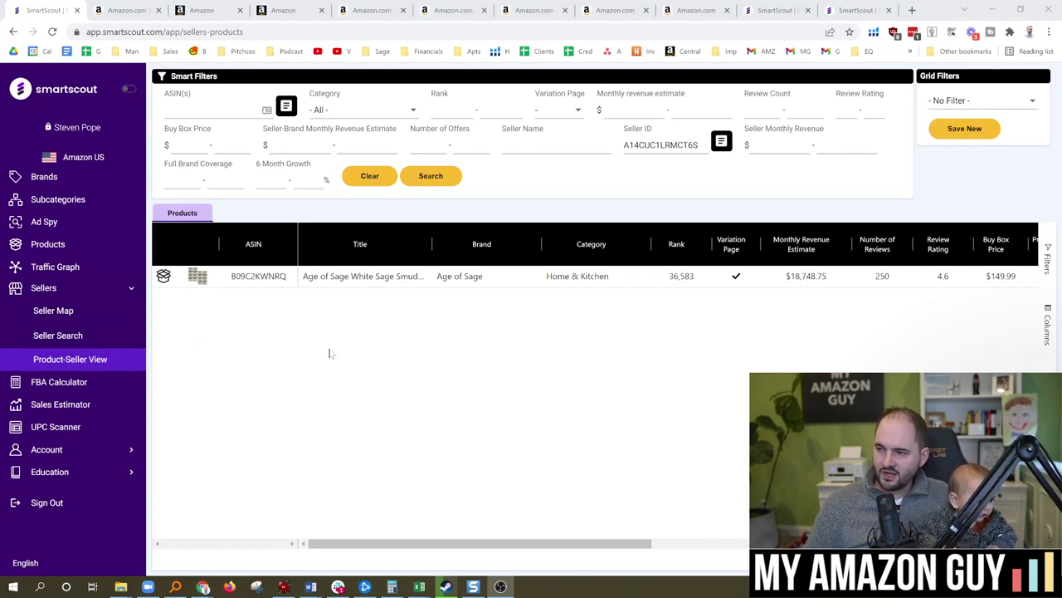
# - Search the Product-Seller View by the seller name momstir in place of the copied seller ID
pyautogui.click(506, 144)
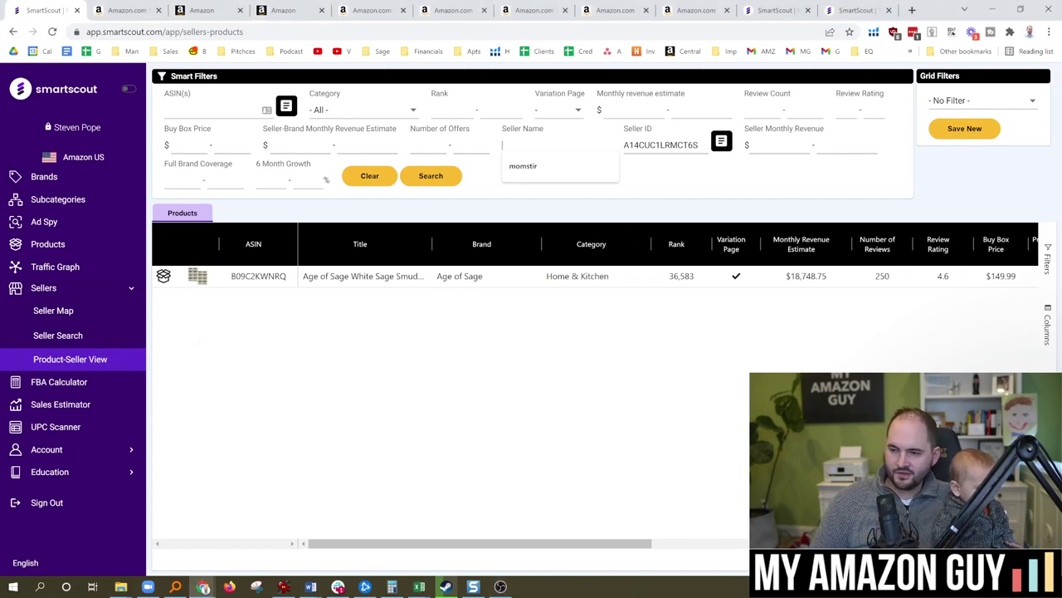
pyautogui.write('momstir')
pyautogui.doubleClick(661, 145)
pyautogui.hotkey('ctrl', 'c')
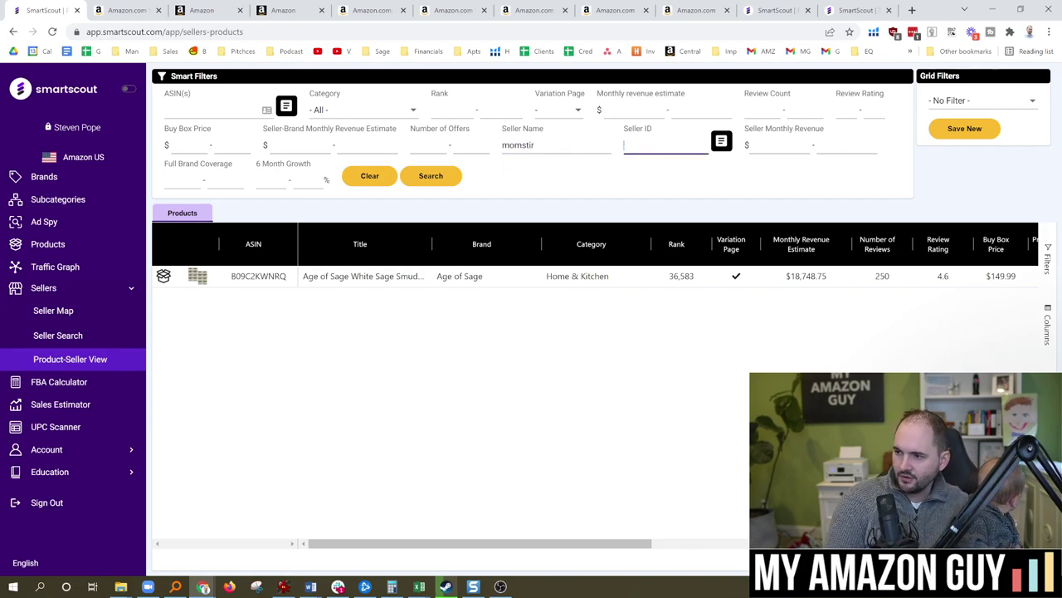
pyautogui.press('BackSpace')
pyautogui.click(455, 176)
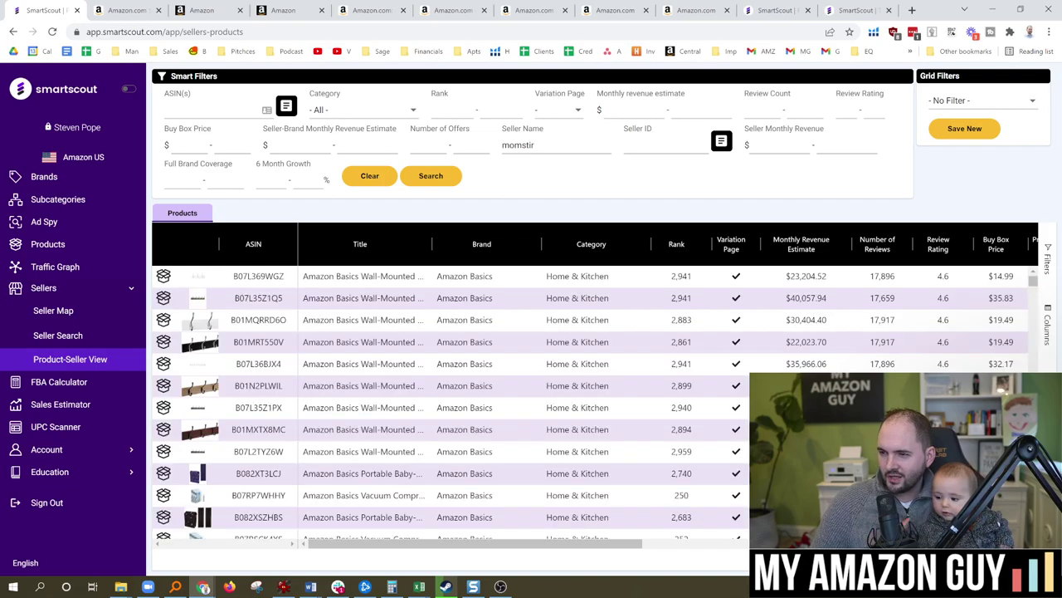
# - Clear the seller name filter and search the seller's products by the copied seller ID again
pyautogui.moveTo(548, 146); pyautogui.dragTo(476, 136)
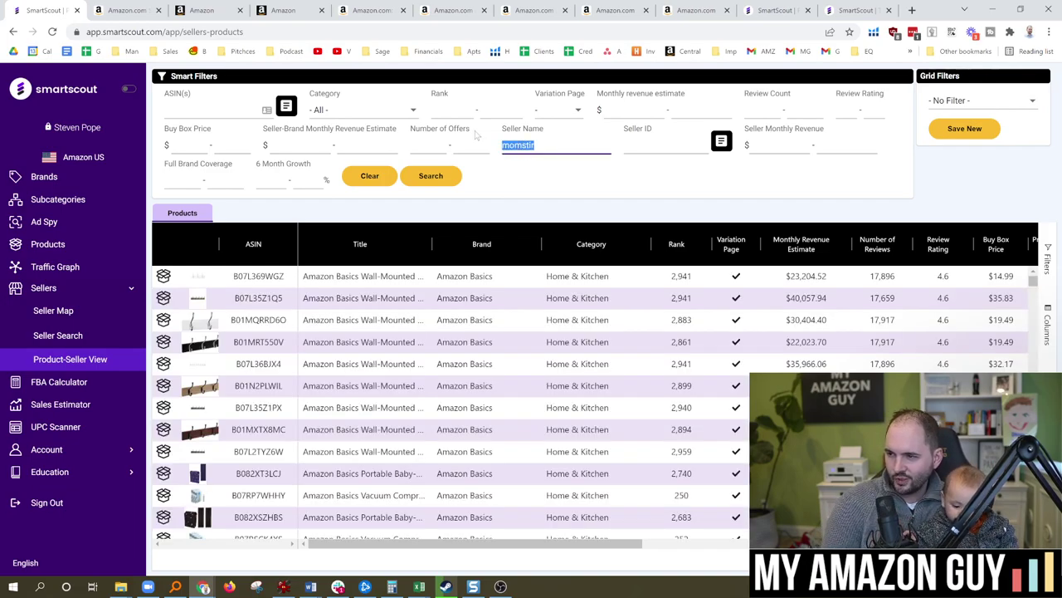
pyautogui.press('BackSpace')
pyautogui.press('Tab')
pyautogui.hotkey('ctrl', 'v')
pyautogui.click(431, 176)
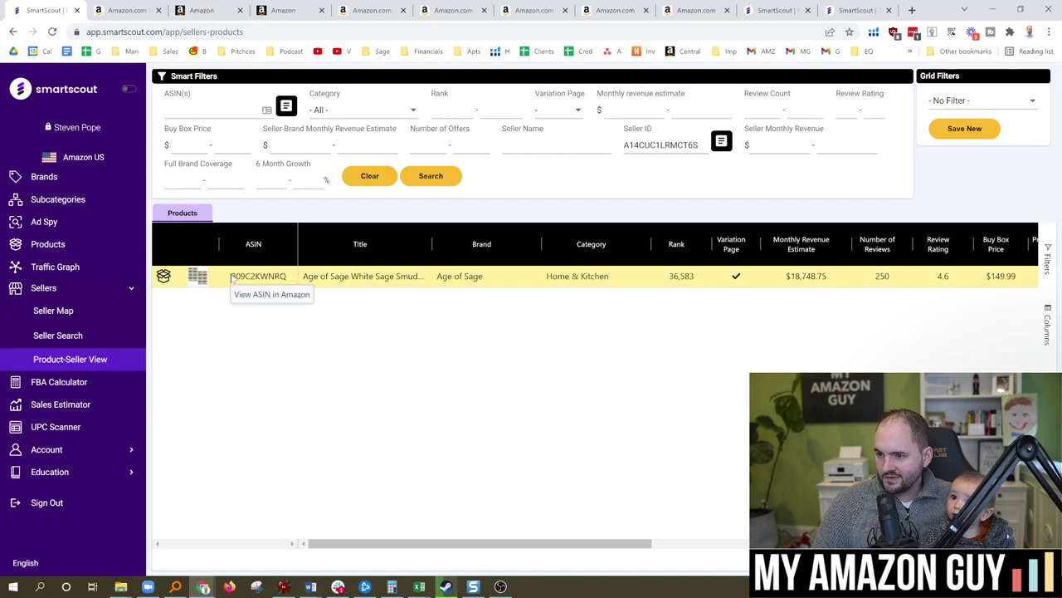
# - Inspect the monthly revenue estimate of Age of Sage product B09C2KWNRQ, open its Amazon listing and return to SmartScout
pyautogui.click(791, 280)
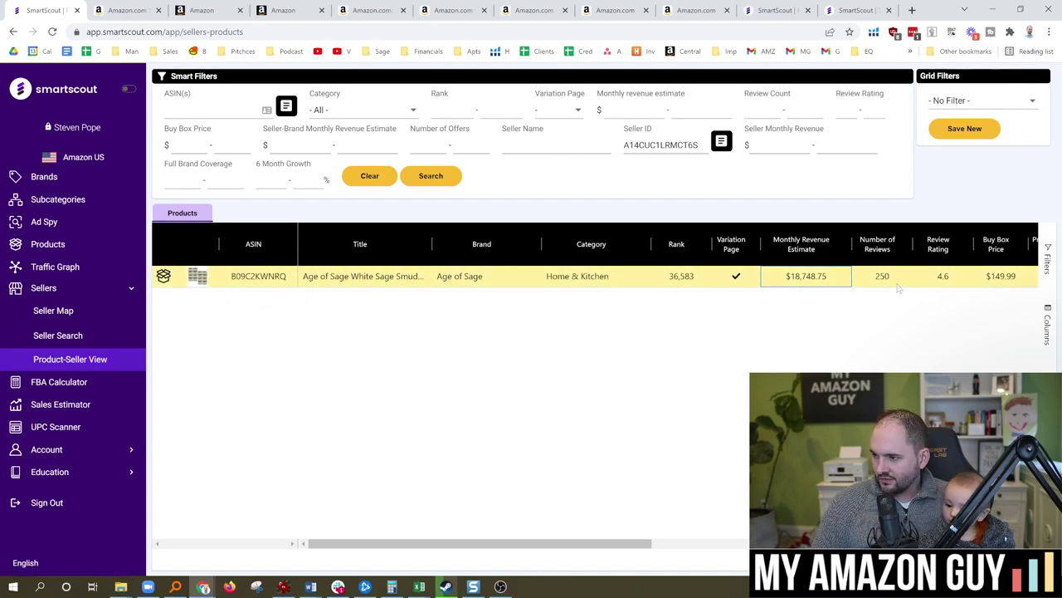
pyautogui.moveTo(469, 544); pyautogui.dragTo(332, 545)
pyautogui.click(264, 277)
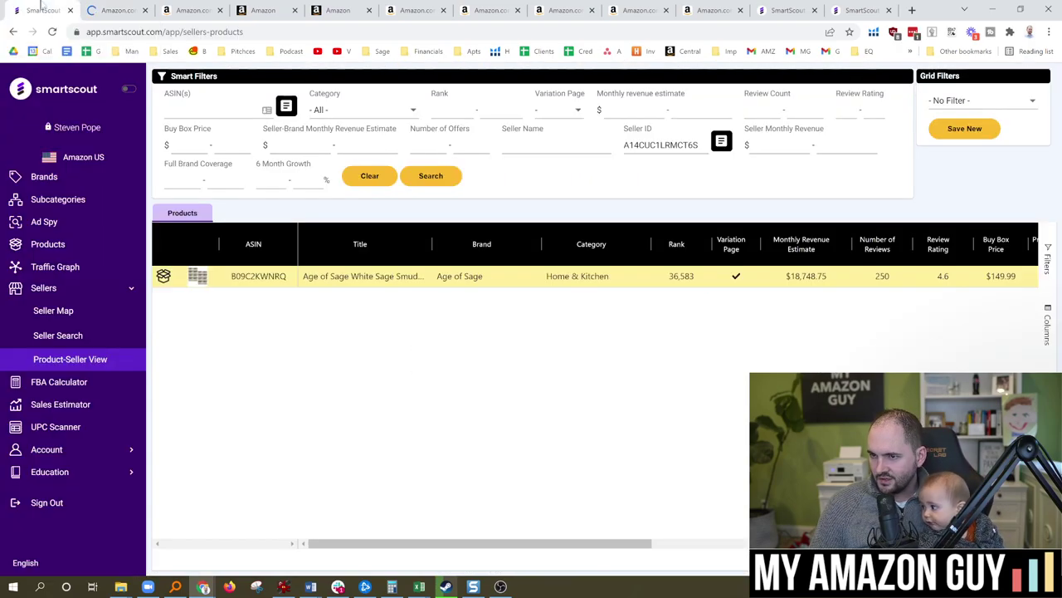
pyautogui.click(42, 10)
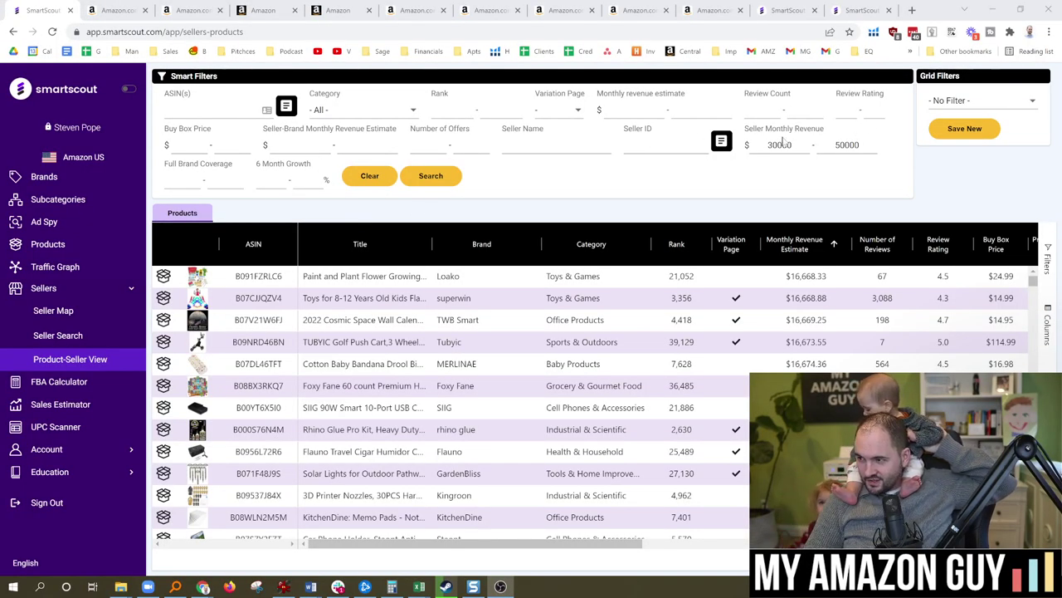
# - Examine the seller monthly revenue filter of 30000 to 50000 and re-sort the products by monthly revenue estimate
pyautogui.moveTo(777, 144); pyautogui.dragTo(793, 144)
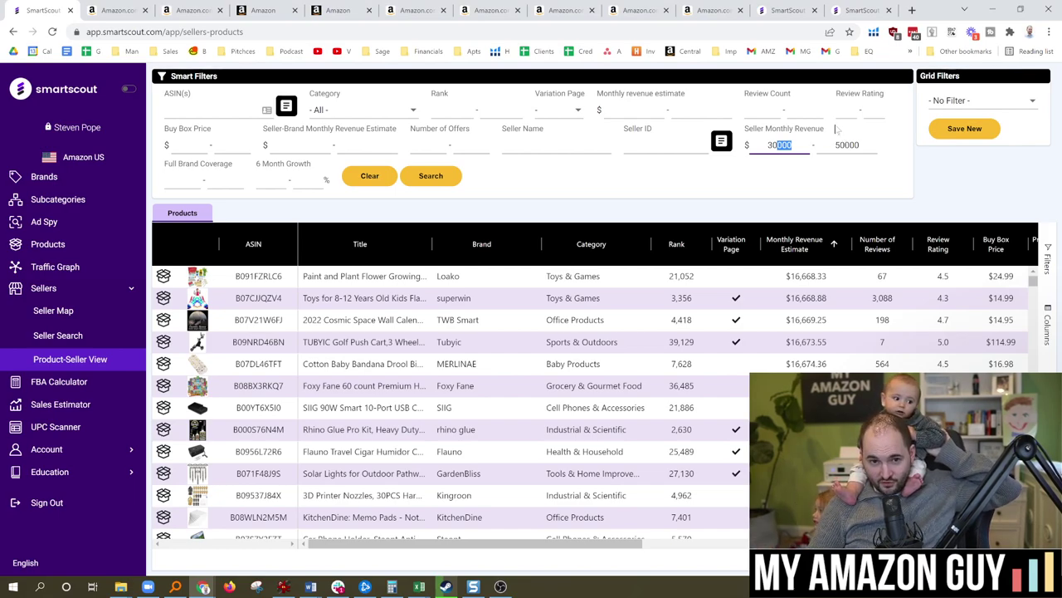
pyautogui.click(845, 144)
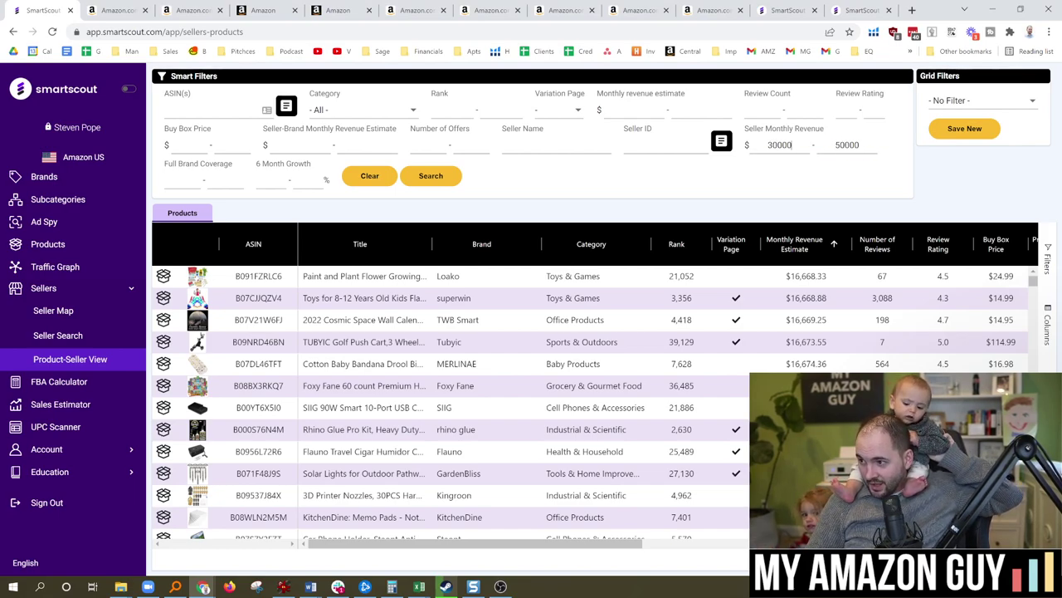
pyautogui.click(784, 144)
pyautogui.doubleClick(836, 144)
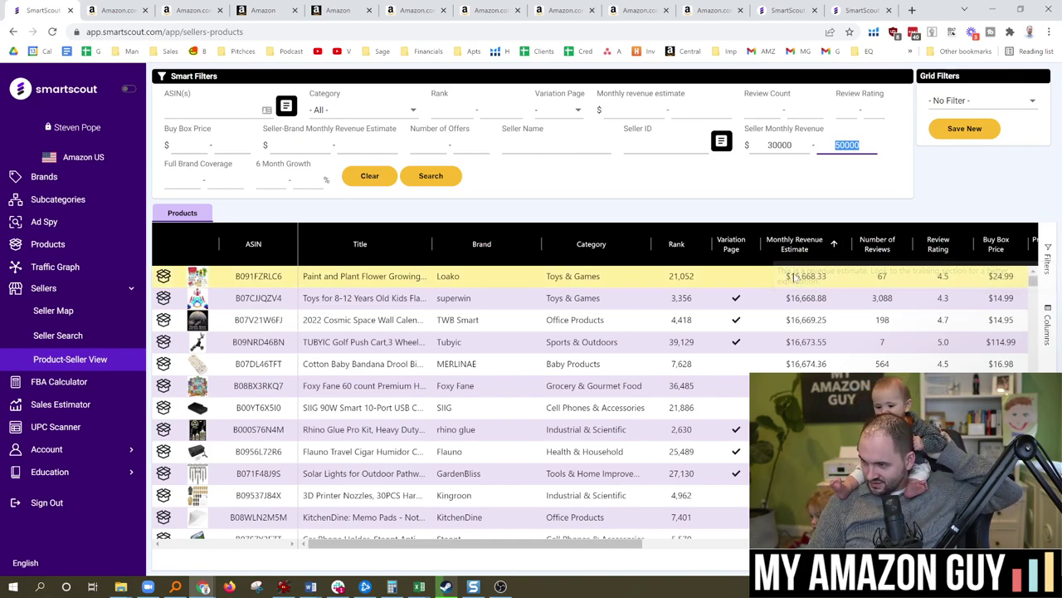
pyautogui.click(835, 245)
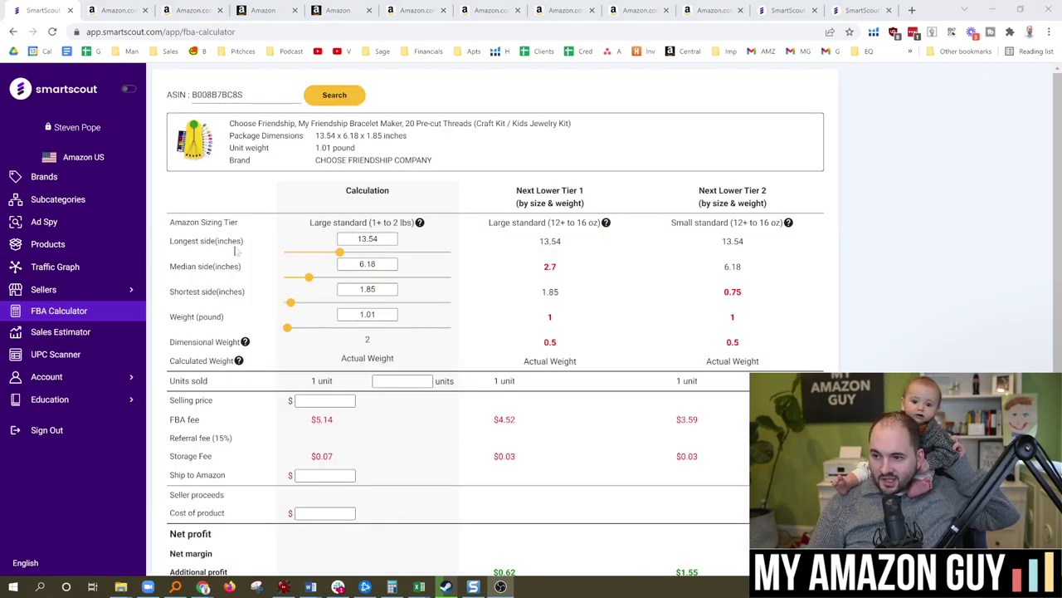
# - Set the FBA Calculator's longest side to 10.25, median side to 8.75, shortest side to 5 inches and weight to 6.25 pounds
pyautogui.click(472, 159)
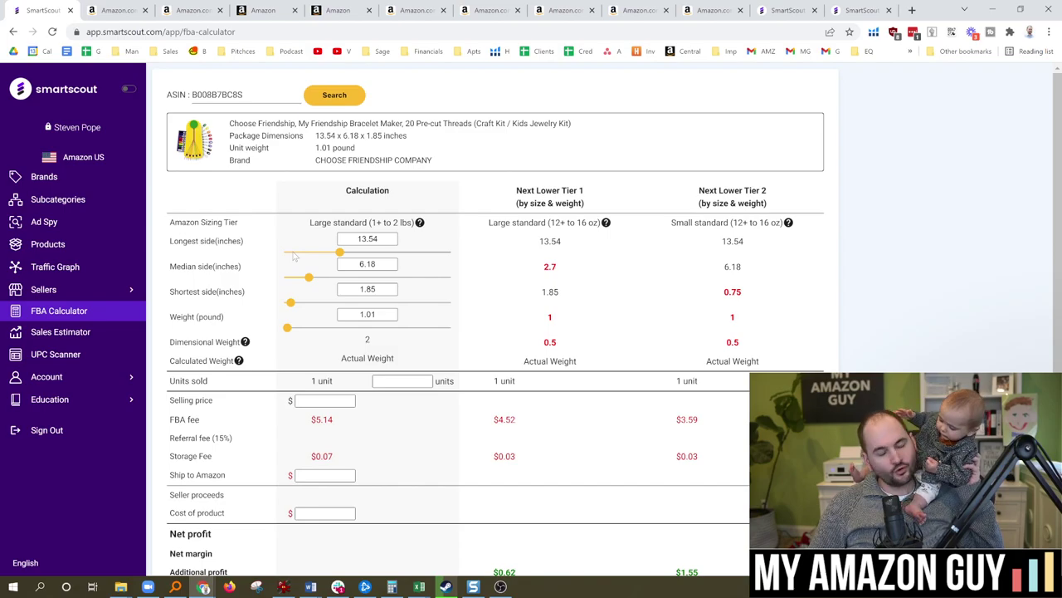
pyautogui.moveTo(339, 252)
pyautogui.mouseDown()
pyautogui.moveTo(308, 257)
pyautogui.moveTo(330, 256)
pyautogui.mouseUp()
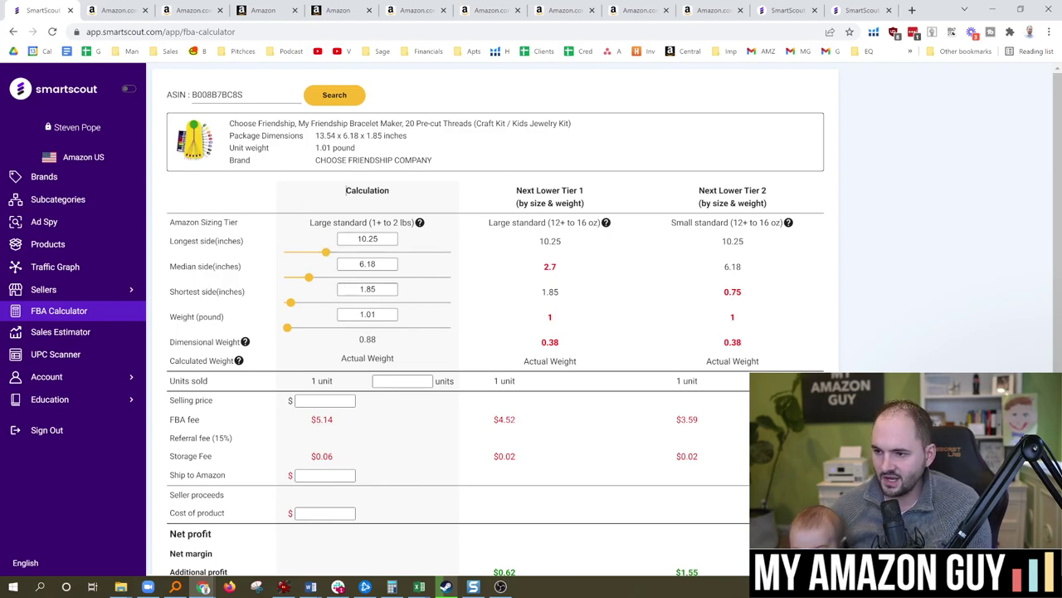
pyautogui.moveTo(308, 276); pyautogui.dragTo(320, 282)
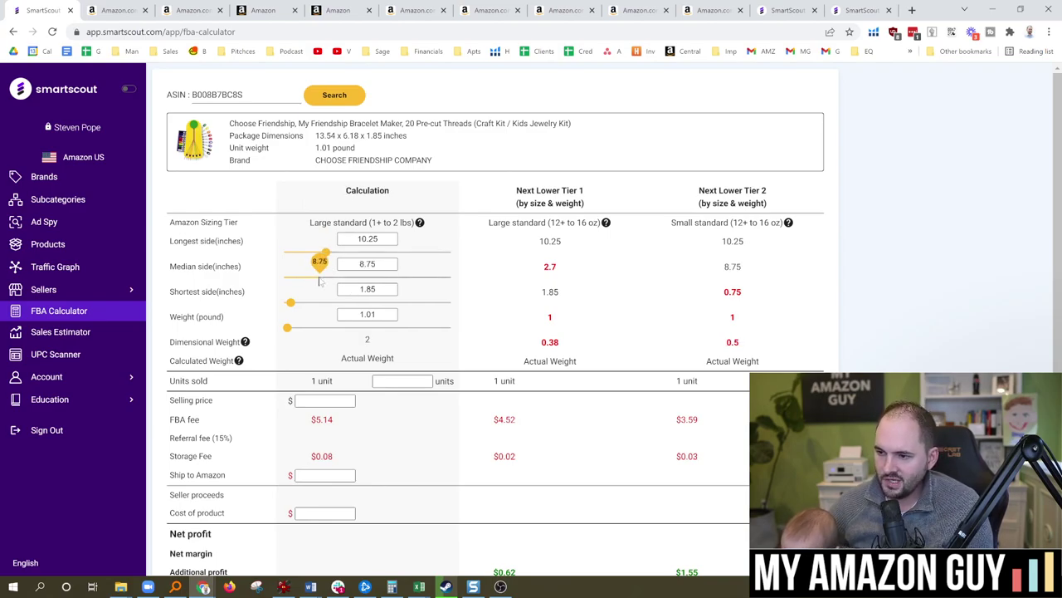
pyautogui.click(307, 302)
pyautogui.click(311, 327)
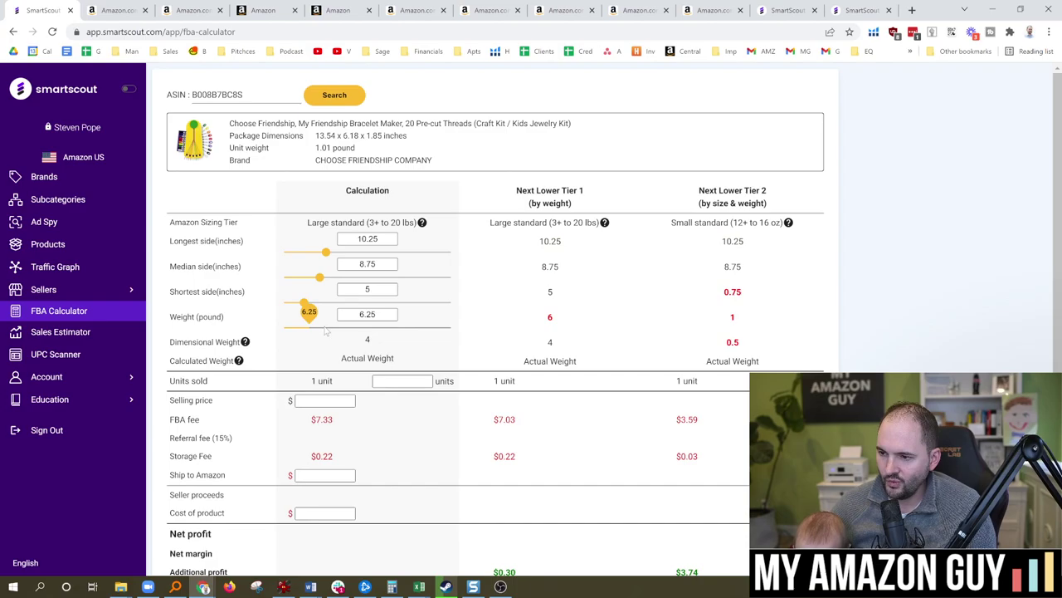
pyautogui.click(342, 363)
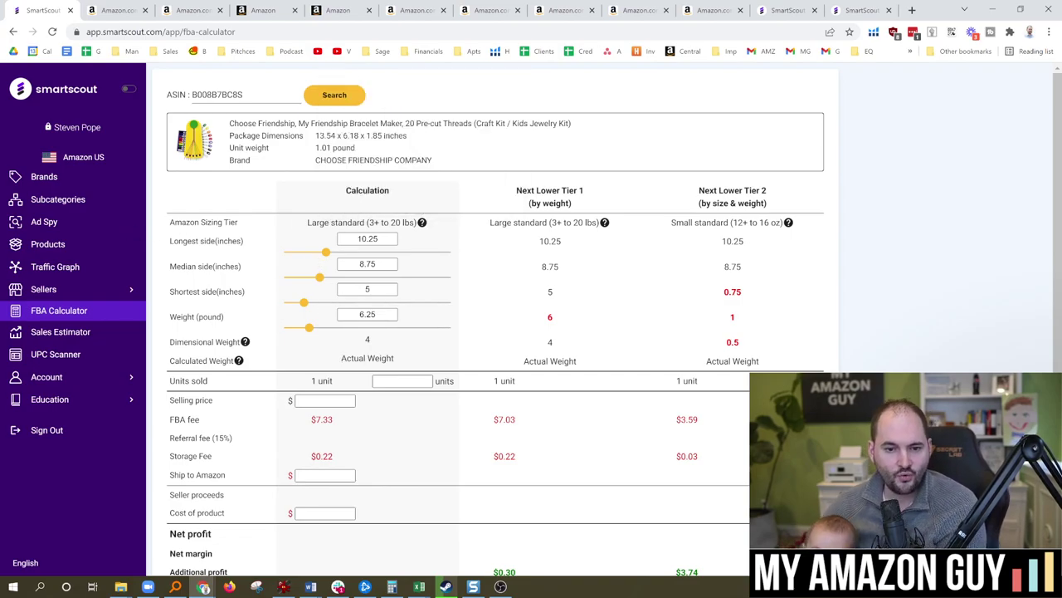
# - Estimate monthly sales in the Sales Estimator for the Home & Kitchen category at best seller's rank 34592
pyautogui.click(60, 331)
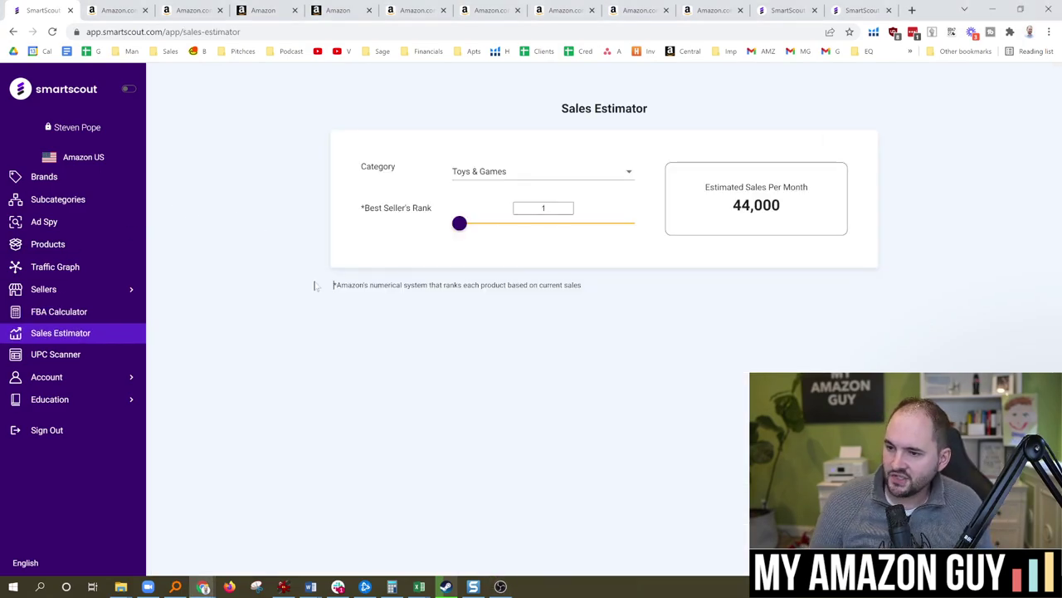
pyautogui.click(515, 174)
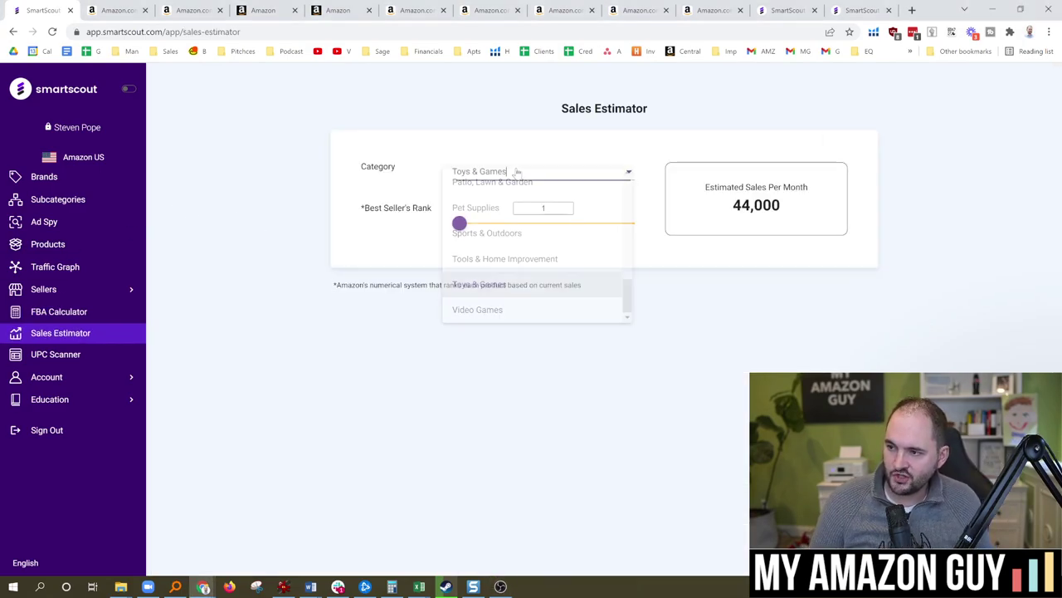
pyautogui.click(430, 176)
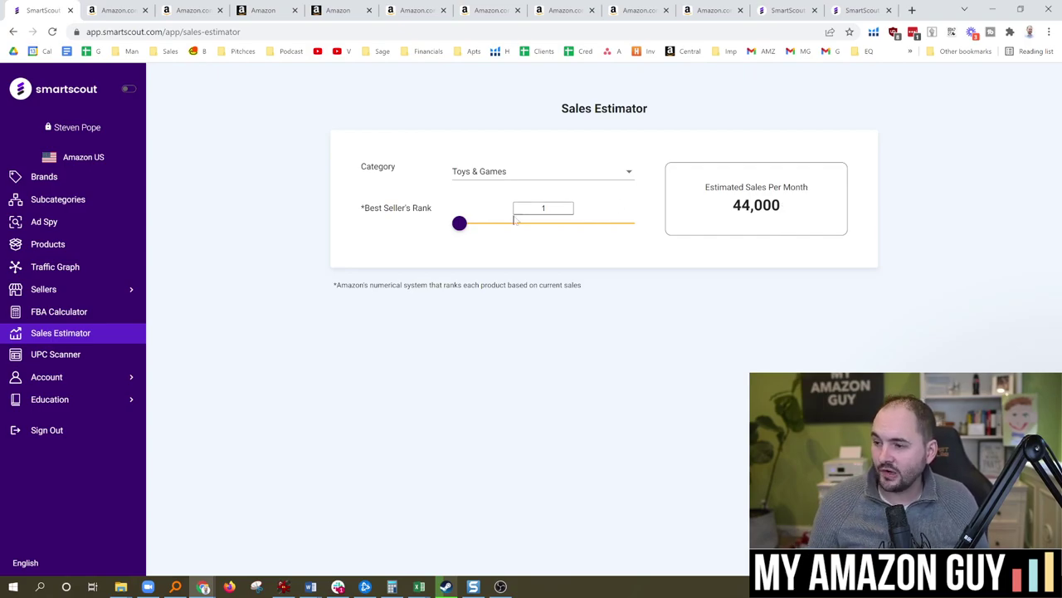
pyautogui.click(496, 172)
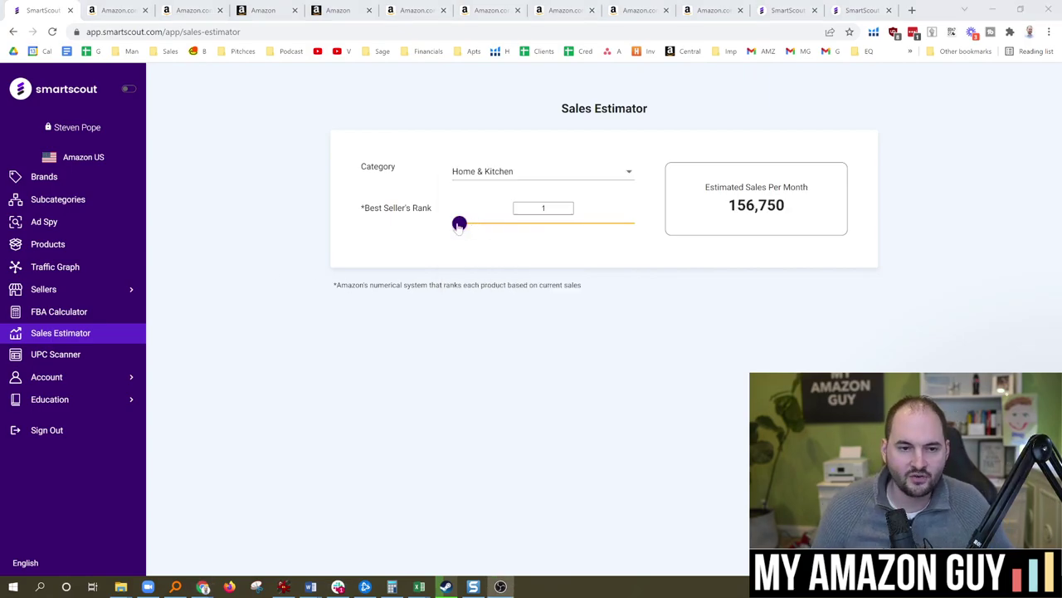
pyautogui.moveTo(459, 228); pyautogui.dragTo(595, 236)
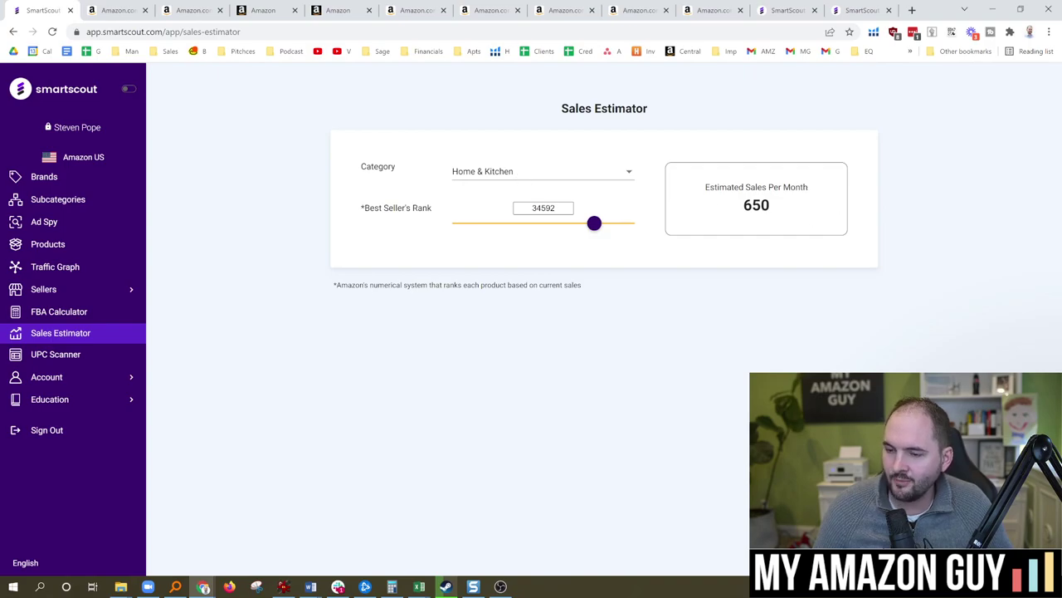
# - Look through the categories available in the Sales Estimator, keeping Home & Kitchen
pyautogui.click(570, 174)
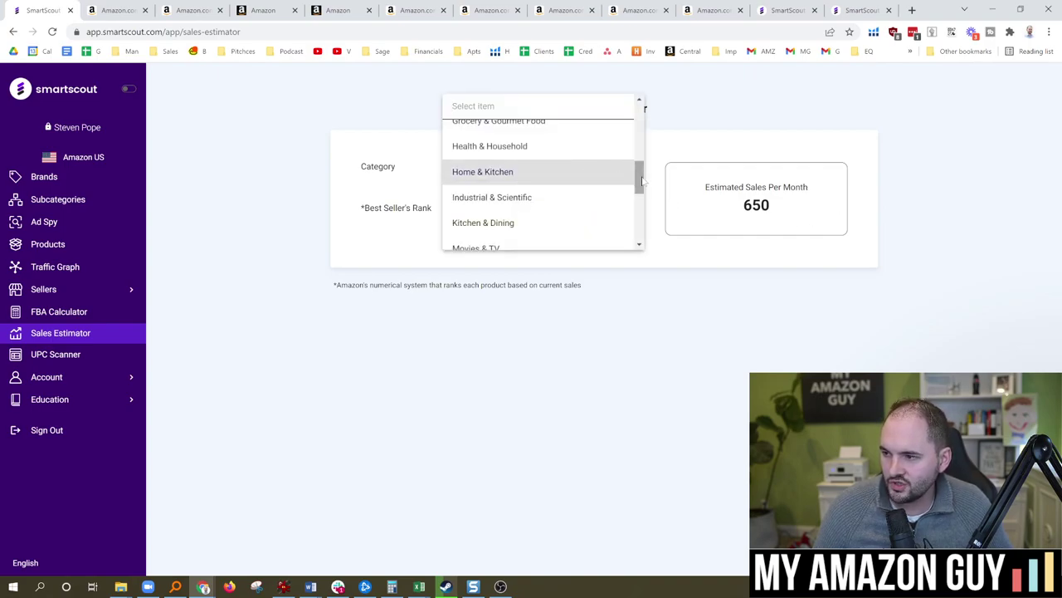
pyautogui.moveTo(639, 177)
pyautogui.mouseDown()
pyautogui.moveTo(639, 229)
pyautogui.moveTo(642, 170)
pyautogui.moveTo(655, 163)
pyautogui.mouseUp()
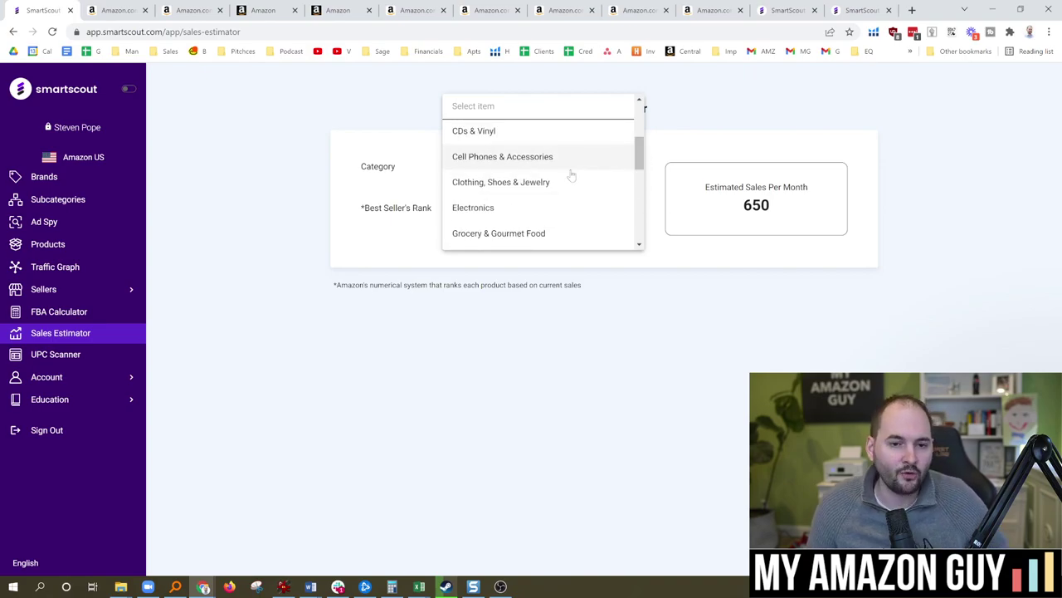
pyautogui.click(258, 169)
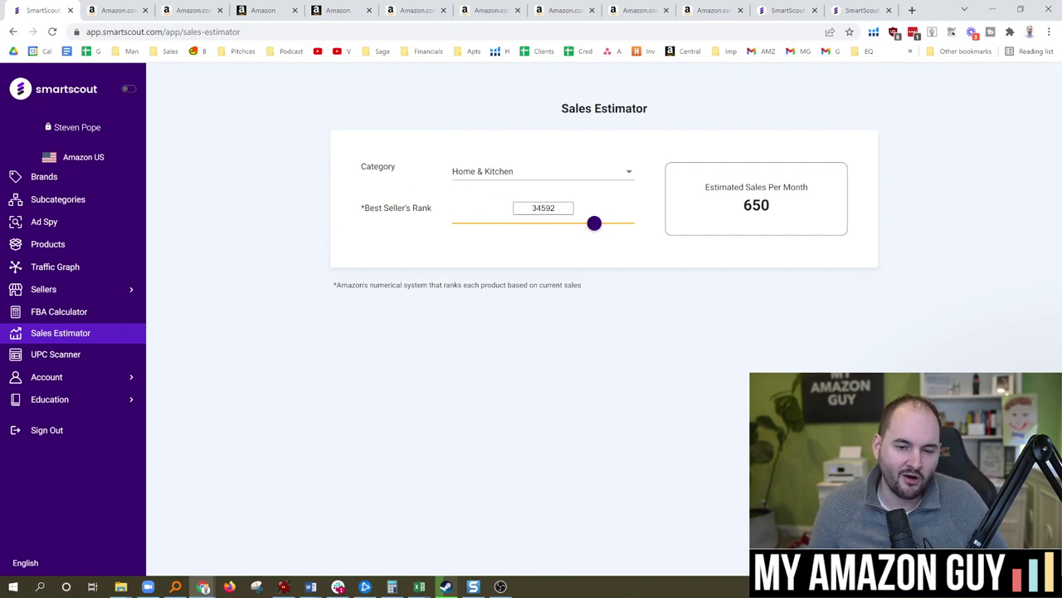
# - Switch to SmartScout's public UPC Scanner page and read its overview down to the UPC list import steps
pyautogui.hotkey('ctrl', 'shift', 'Tab')
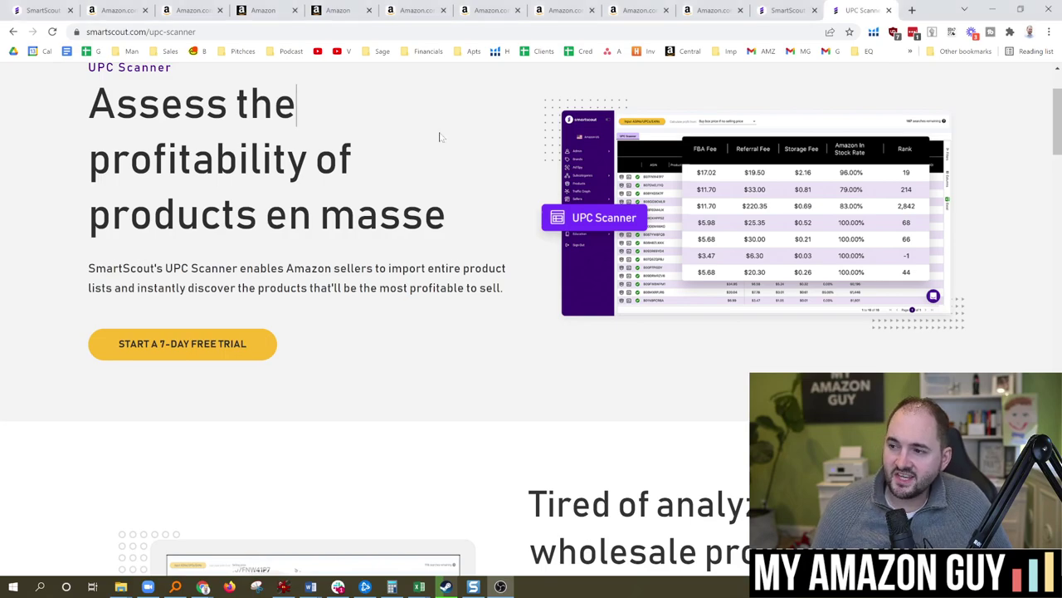
pyautogui.scroll(1, 430, 169)
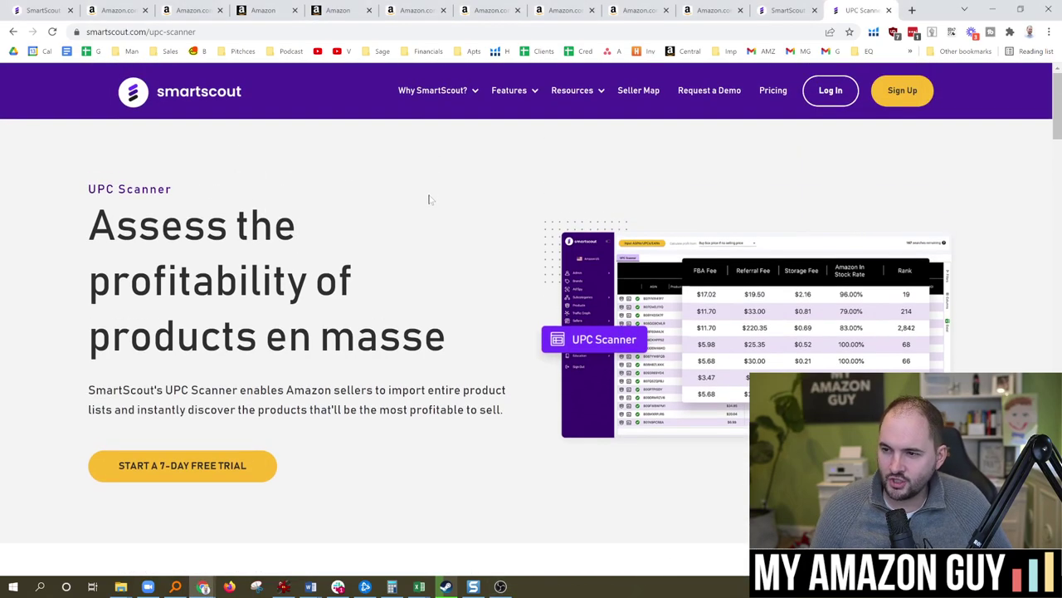
pyautogui.scroll(-1, 429, 206)
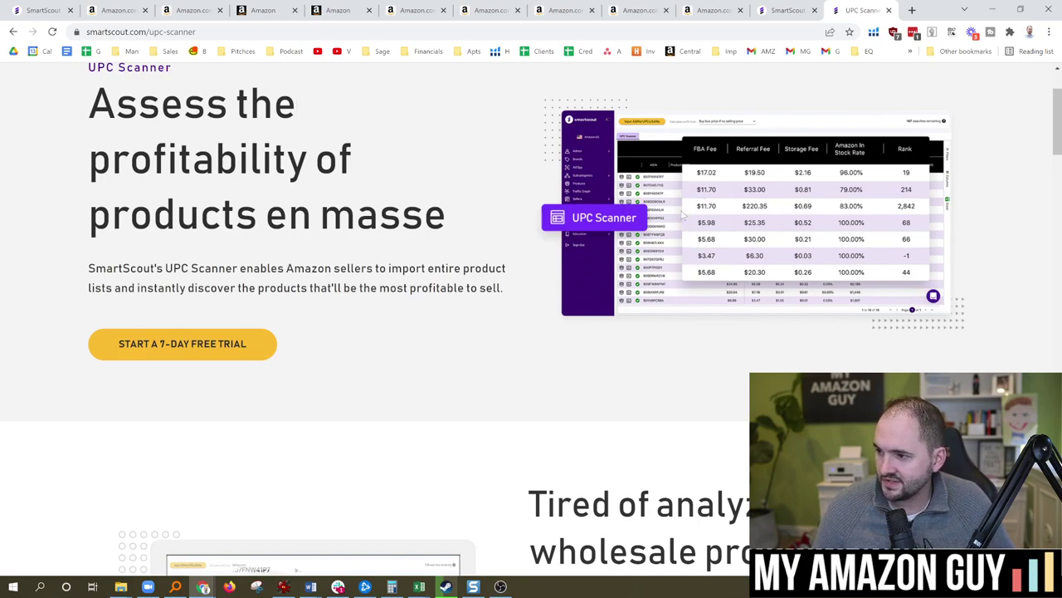
pyautogui.scroll(-1, 739, 191)
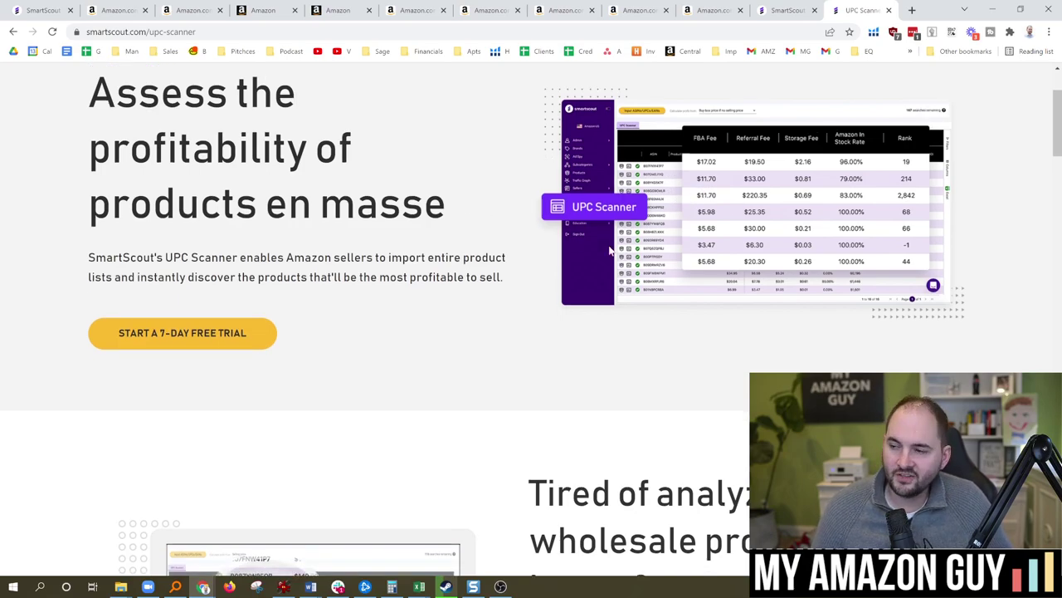
pyautogui.moveTo(1050, 130); pyautogui.dragTo(1058, 247)
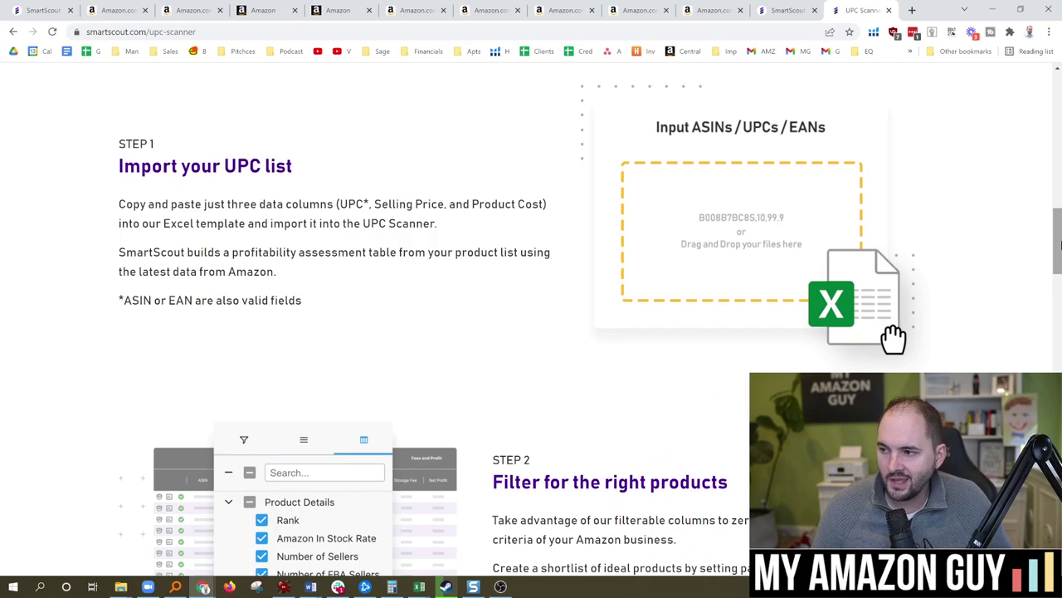